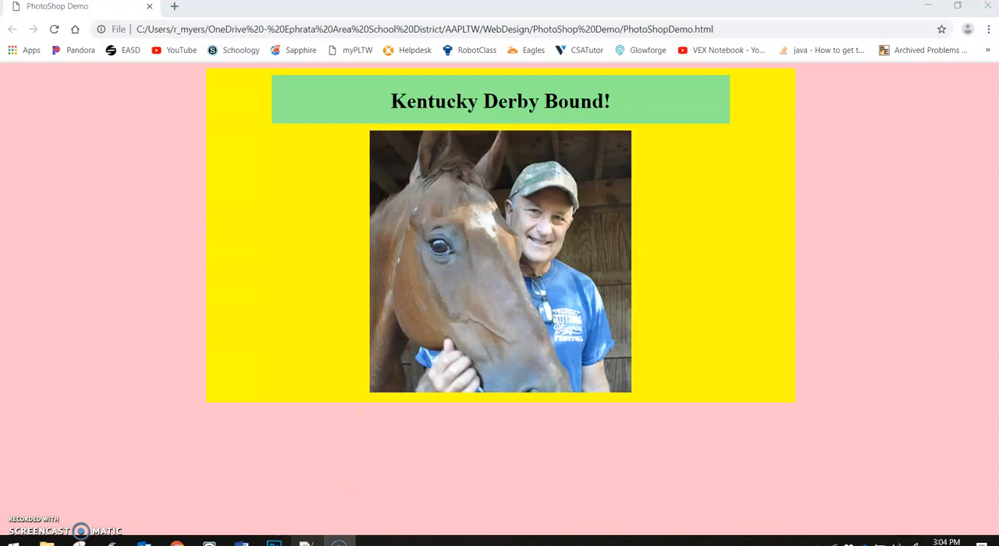
# Step: Switch to Notepad++ and review the page's HTML and CSS, comparing the banner's heading and dimensions with the rendered page in the browser
pyautogui.click(305, 540)
pyautogui.scroll(5, 250, 185)
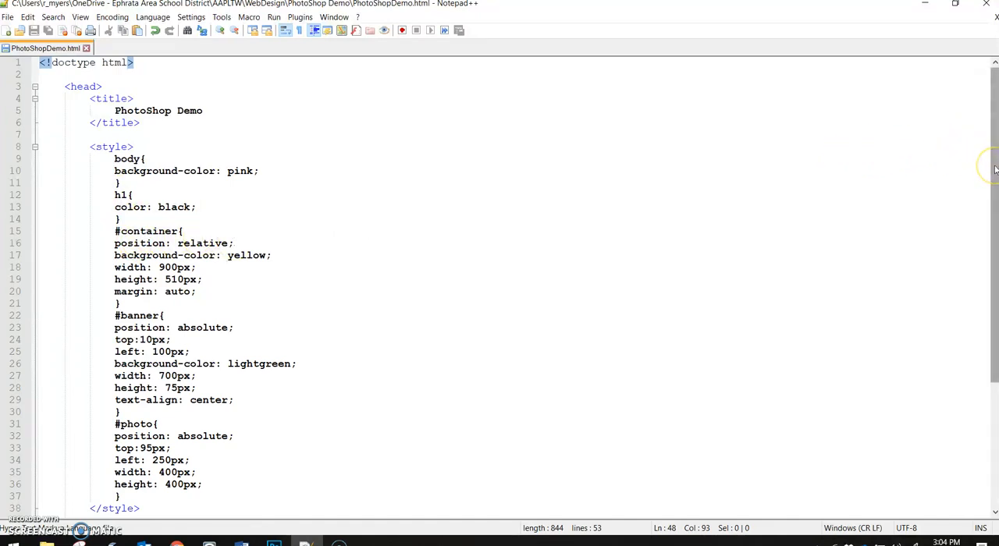
pyautogui.moveTo(995, 170); pyautogui.dragTo(988, 201)
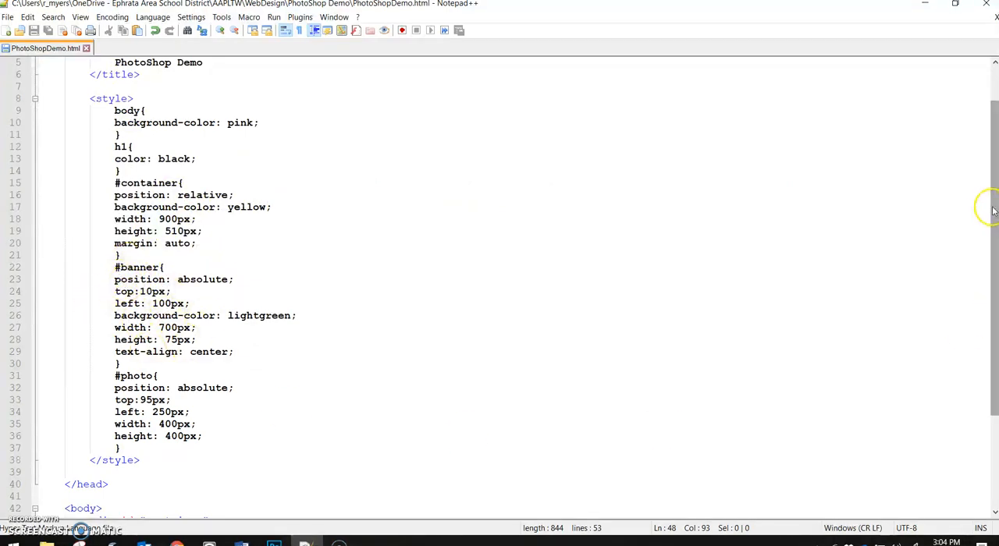
pyautogui.moveTo(995, 211); pyautogui.dragTo(988, 304)
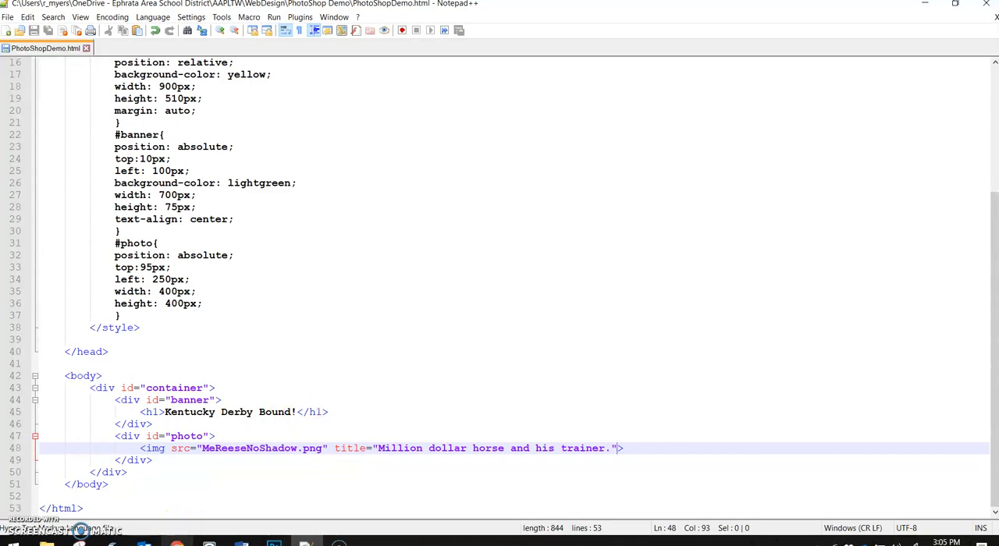
pyautogui.click(176, 540)
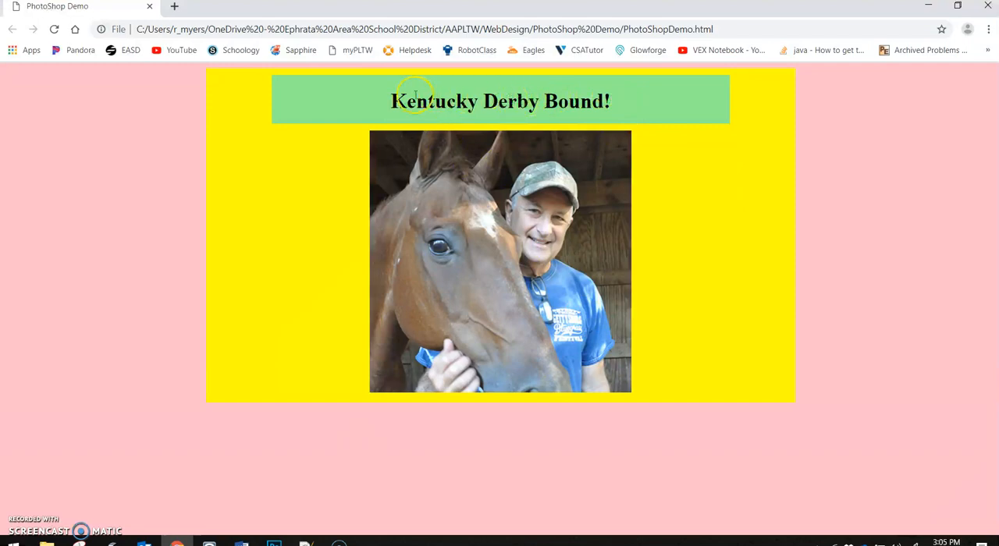
pyautogui.click(306, 541)
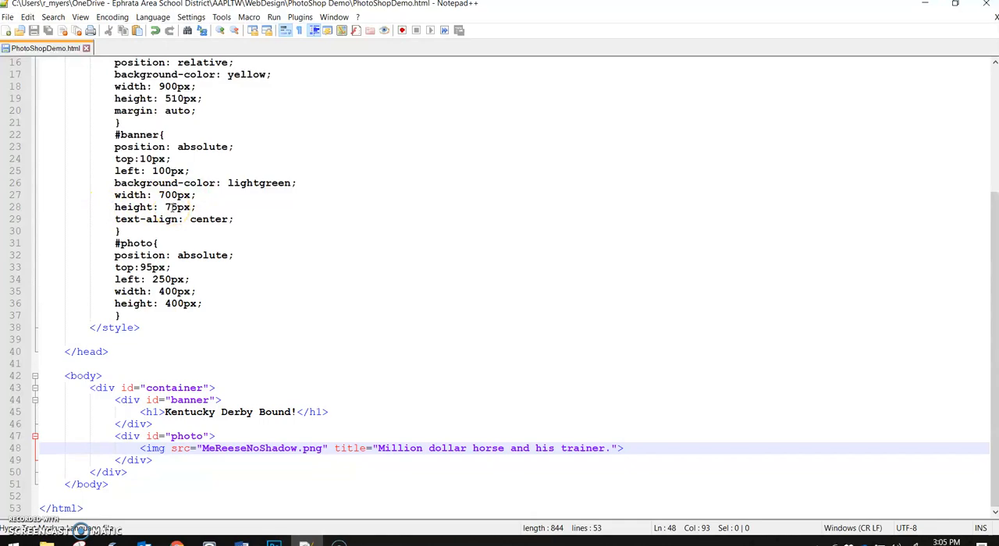
# Step: Switch to Photoshop and create a new 700 × 75 pixel document at 300 pixels/inch with a transparent background
pyautogui.click(273, 543)
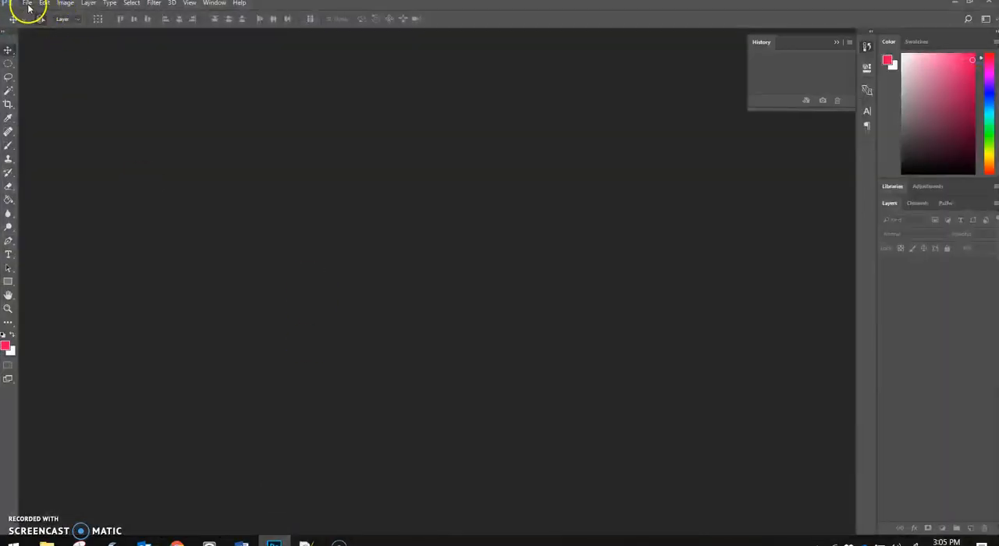
pyautogui.click(28, 4)
pyautogui.click(31, 12)
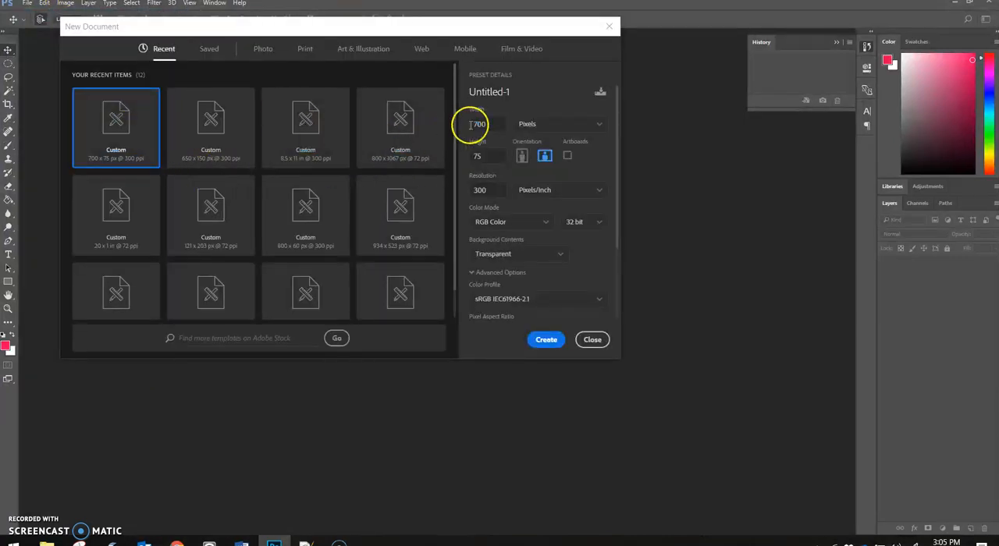
pyautogui.doubleClick(487, 156)
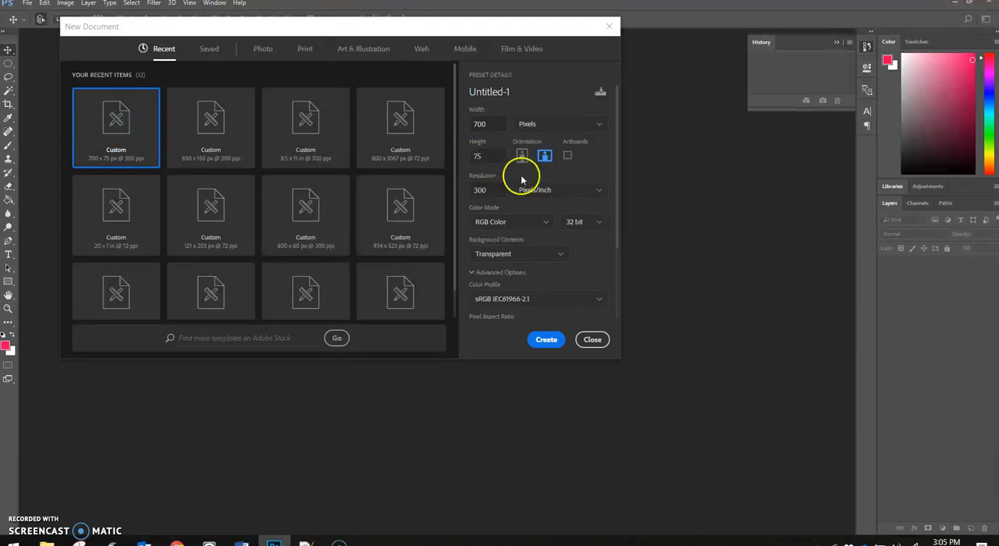
pyautogui.click(544, 340)
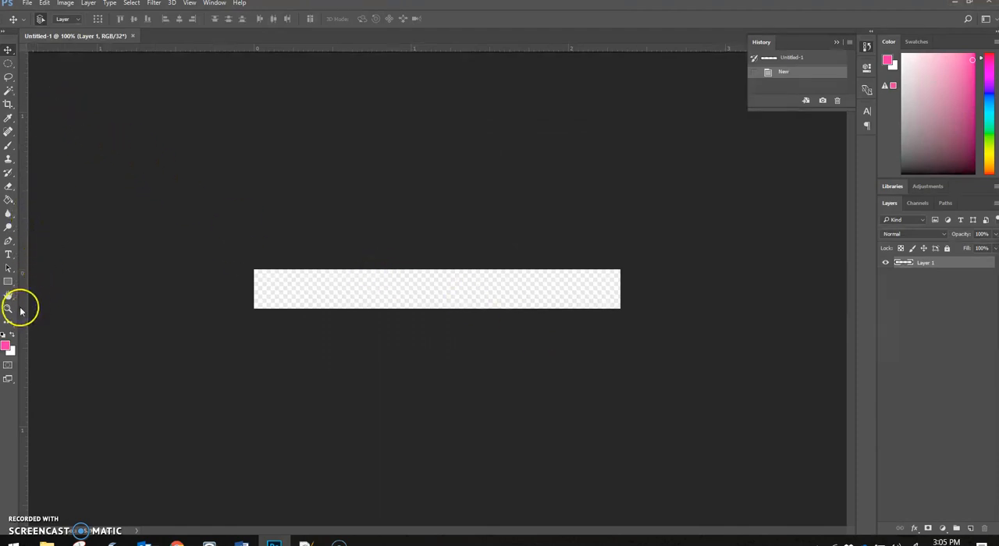
# Step: Add a text box covering the whole canvas and enter "Kentucky Derby Bound!"
pyautogui.click(9, 255)
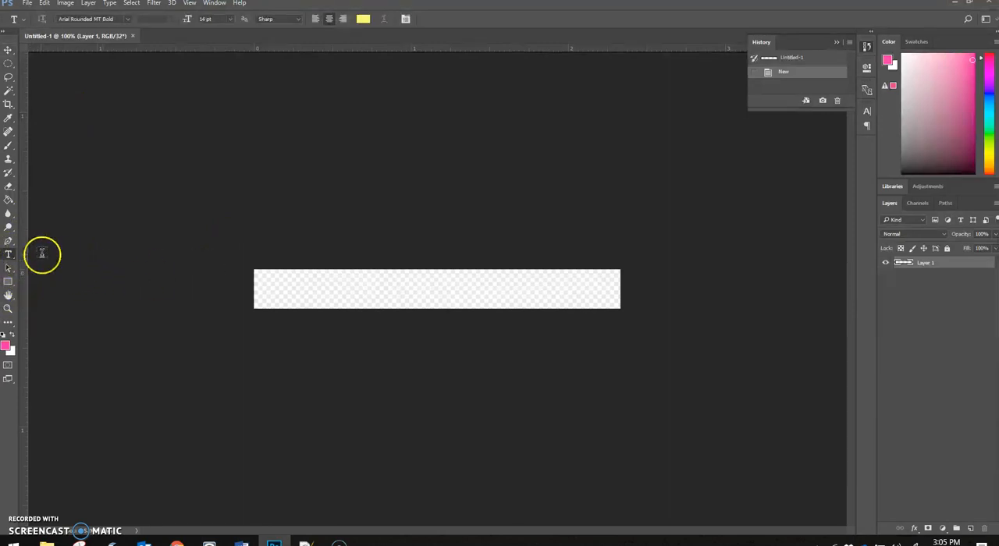
pyautogui.moveTo(256, 268); pyautogui.dragTo(618, 306)
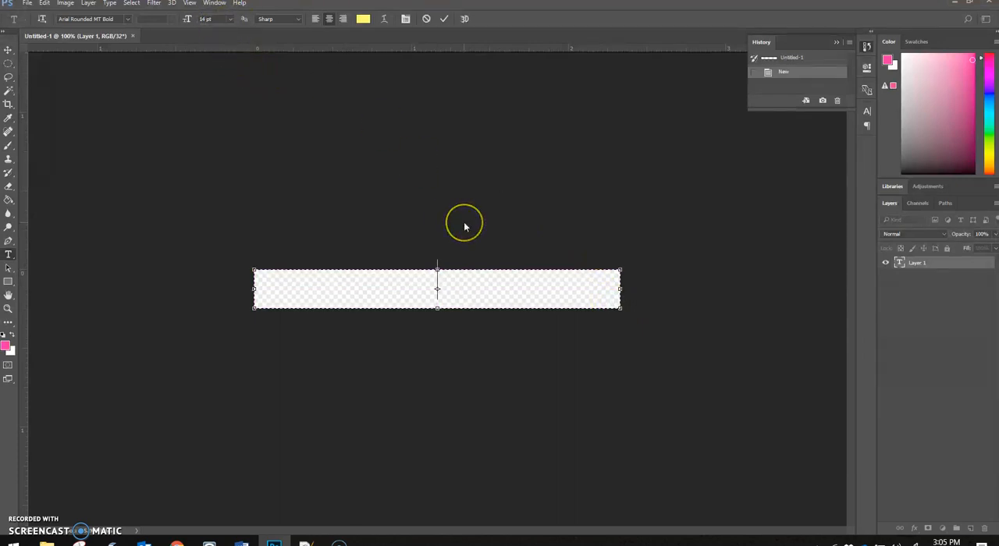
pyautogui.write('Kentucky De')
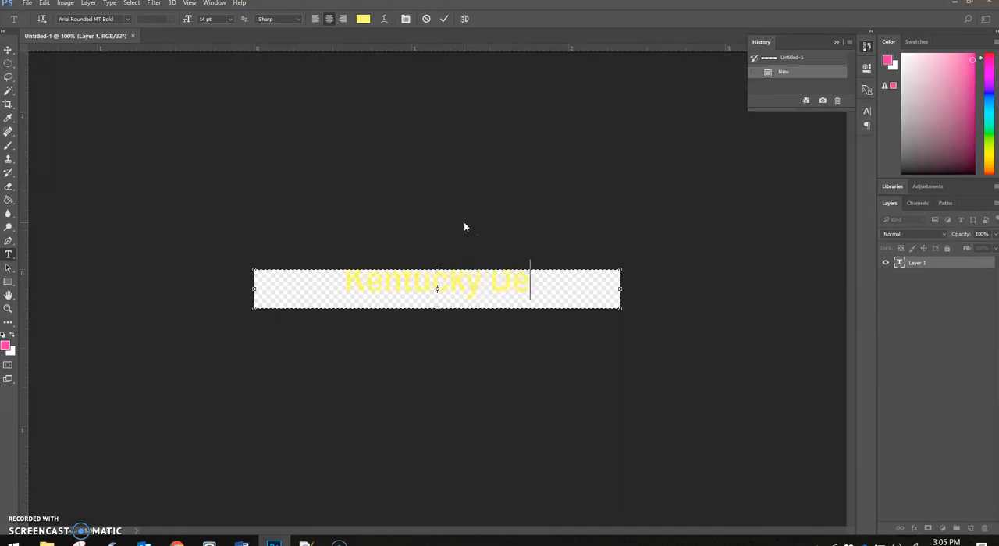
pyautogui.write('rby o')
pyautogui.press('BackSpace')
pyautogui.press('BackSpace')
pyautogui.write('Bounds')
pyautogui.press('BackSpace')
pyautogui.write('!')
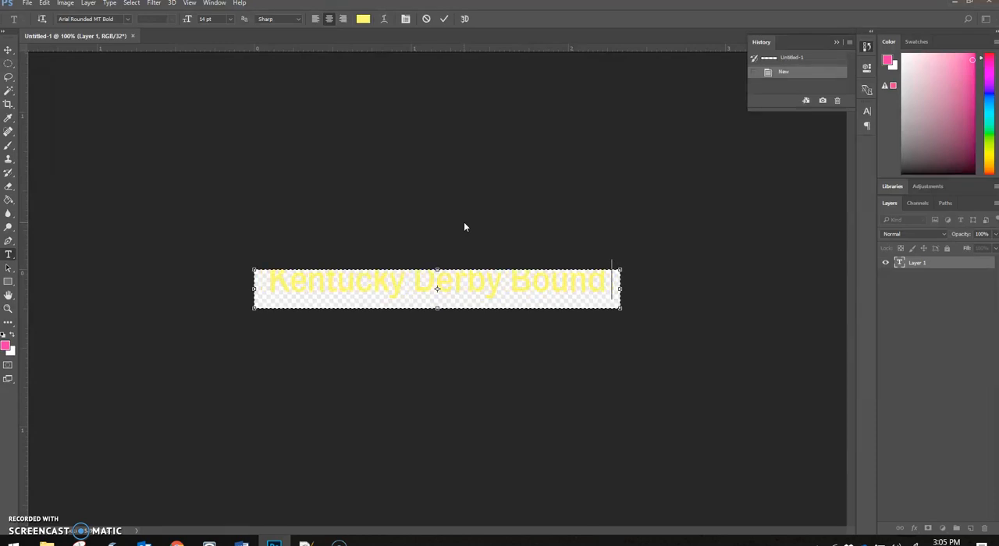
# Step: Change the color of the whole banner text to green (R 17, G 187, B 47) and commit the text
pyautogui.click(400, 223)
pyautogui.tripleClick(447, 283)
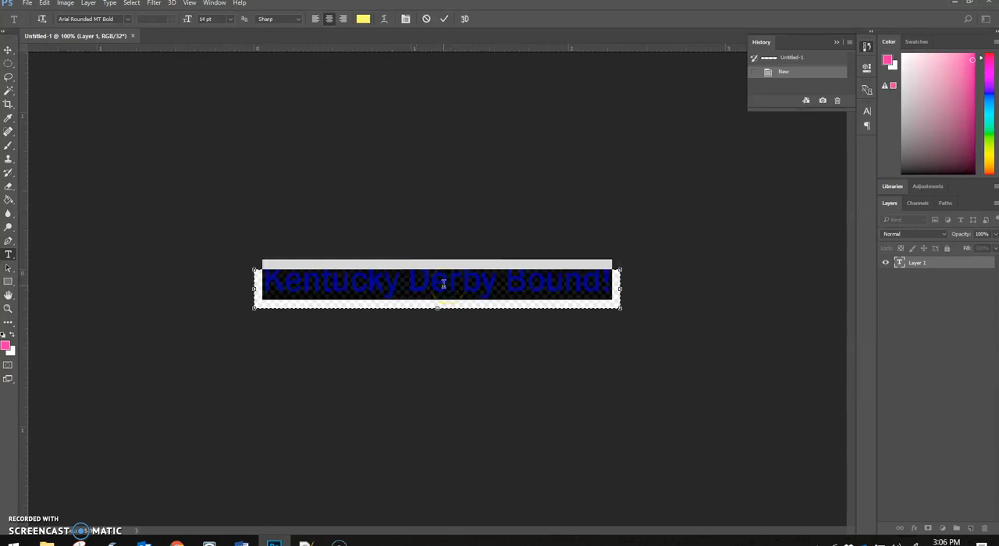
pyautogui.click(363, 18)
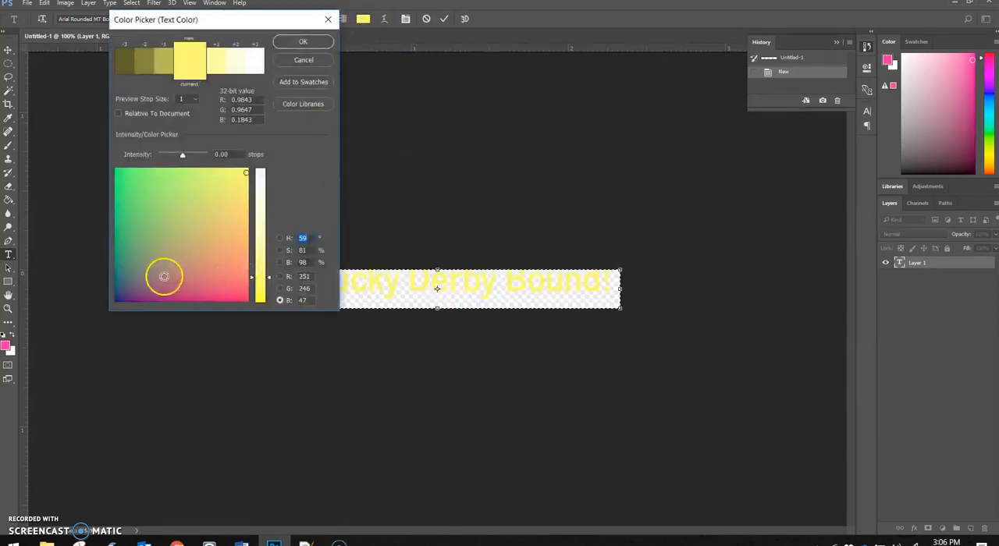
pyautogui.click(124, 205)
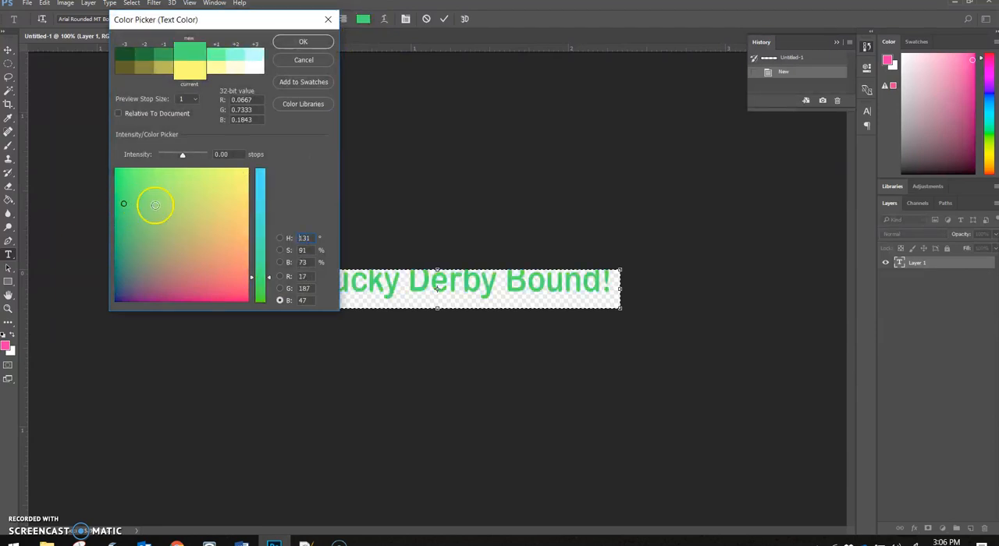
pyautogui.click(301, 41)
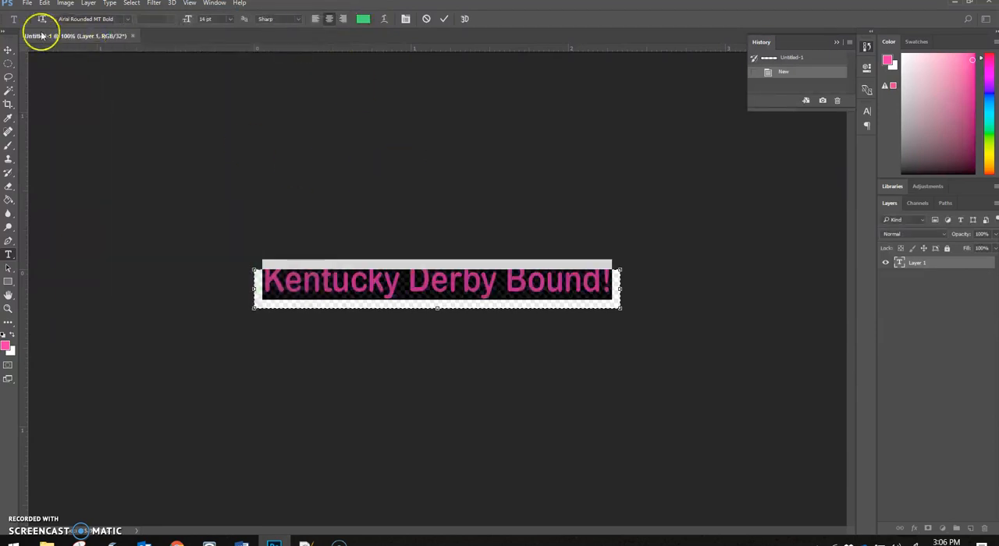
pyautogui.click(459, 219)
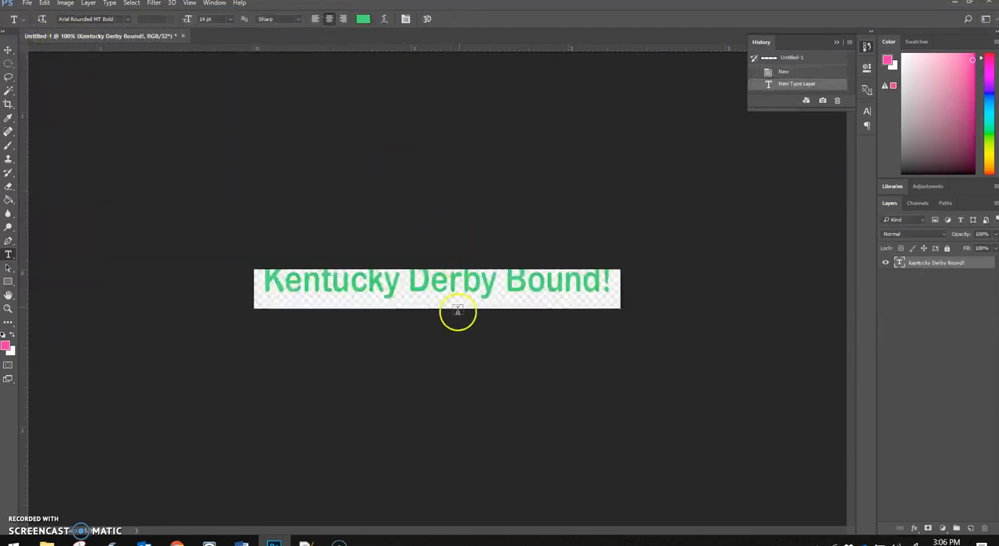
# Step: Move the banner text slightly down so the letters fit within the canvas height
pyautogui.click(8, 51)
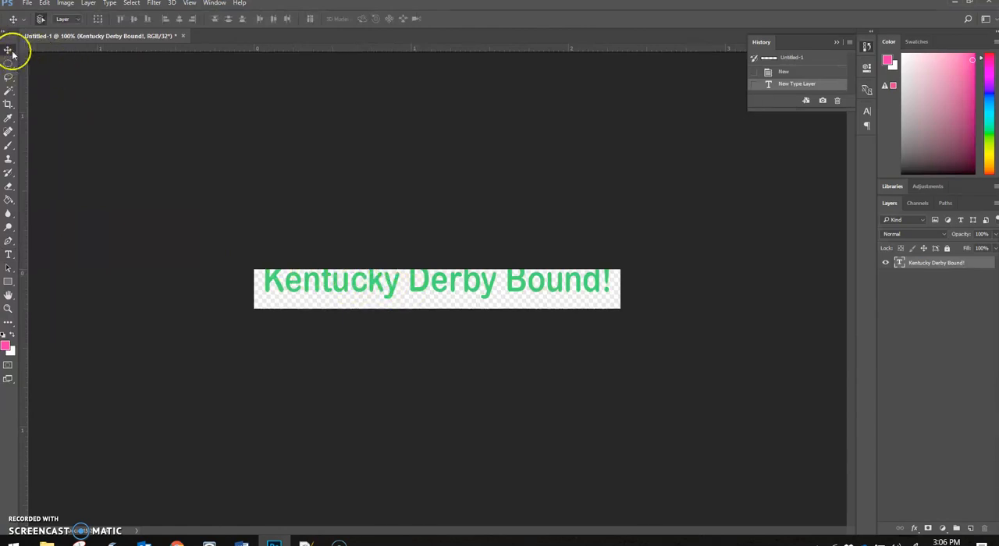
pyautogui.moveTo(462, 283); pyautogui.dragTo(464, 288)
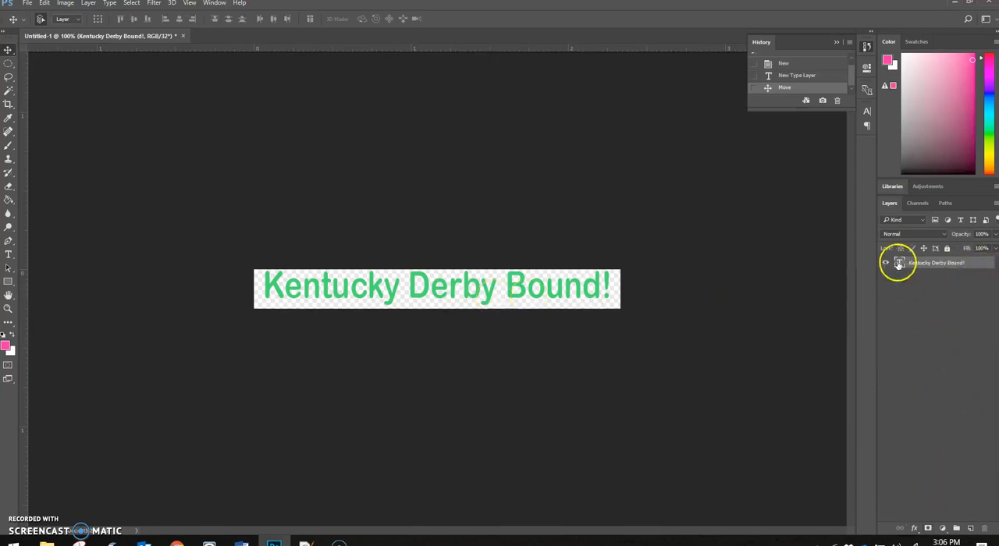
# Step: Add a drop shadow to the "Kentucky Derby Bound!" text layer with the light angle set to 135°
pyautogui.doubleClick(963, 263)
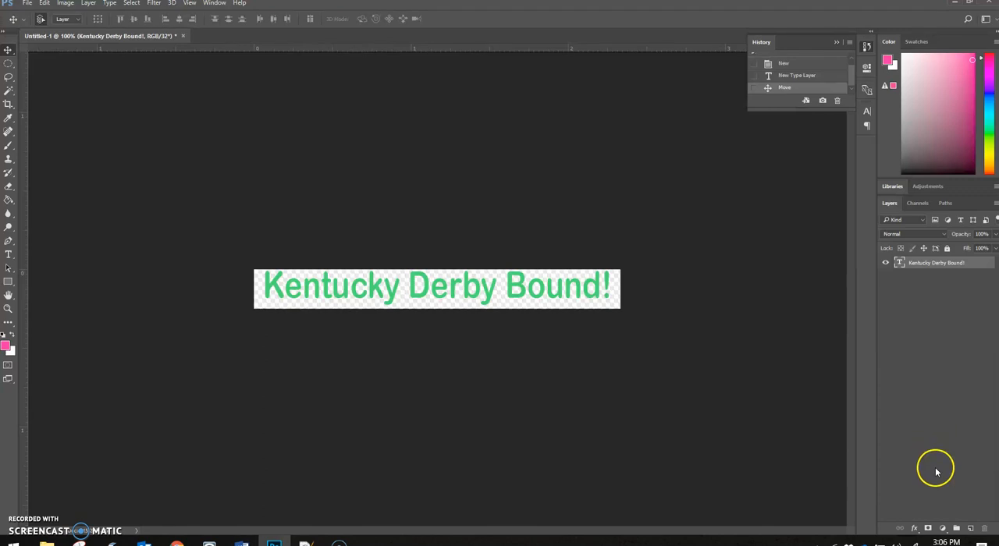
pyautogui.click(914, 529)
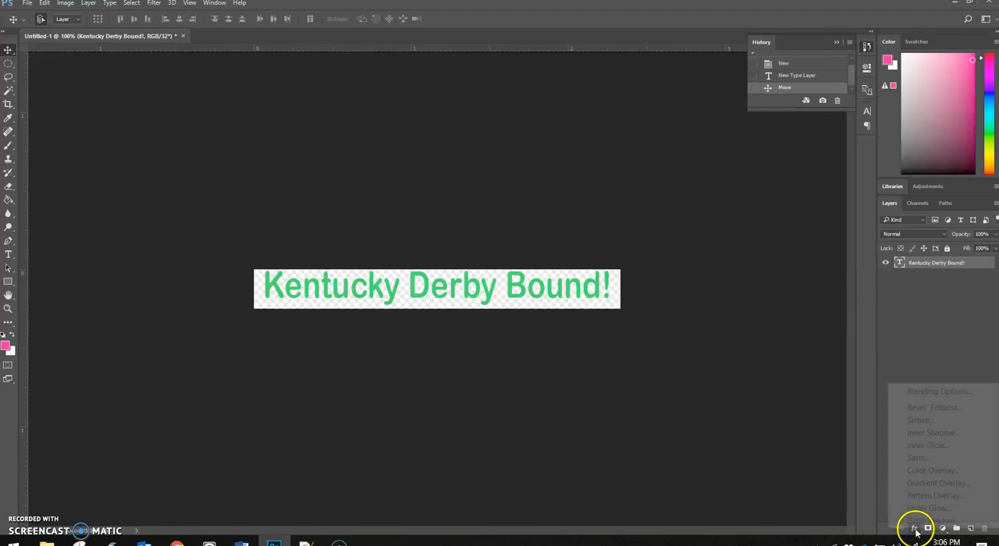
pyautogui.click(918, 527)
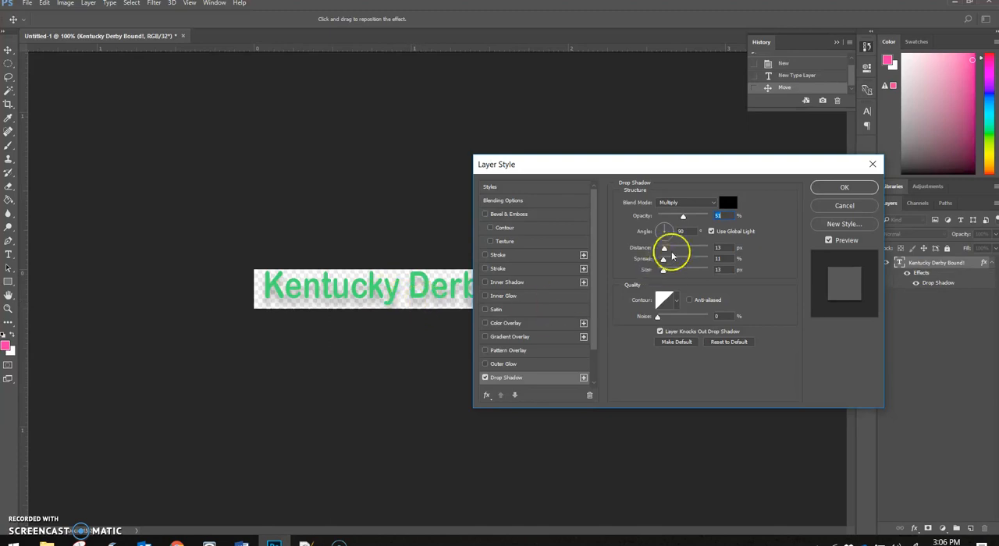
pyautogui.moveTo(665, 228); pyautogui.dragTo(662, 231)
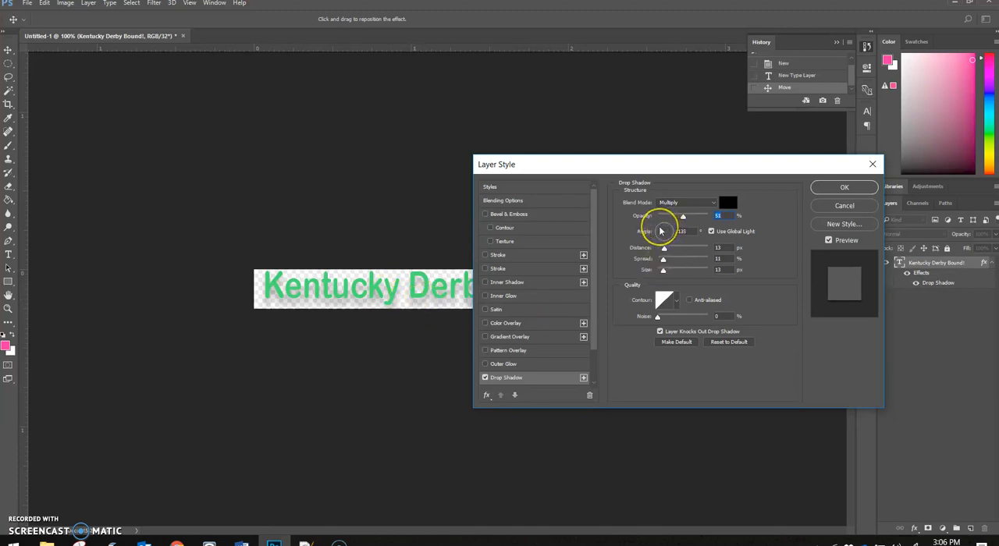
pyautogui.click(660, 231)
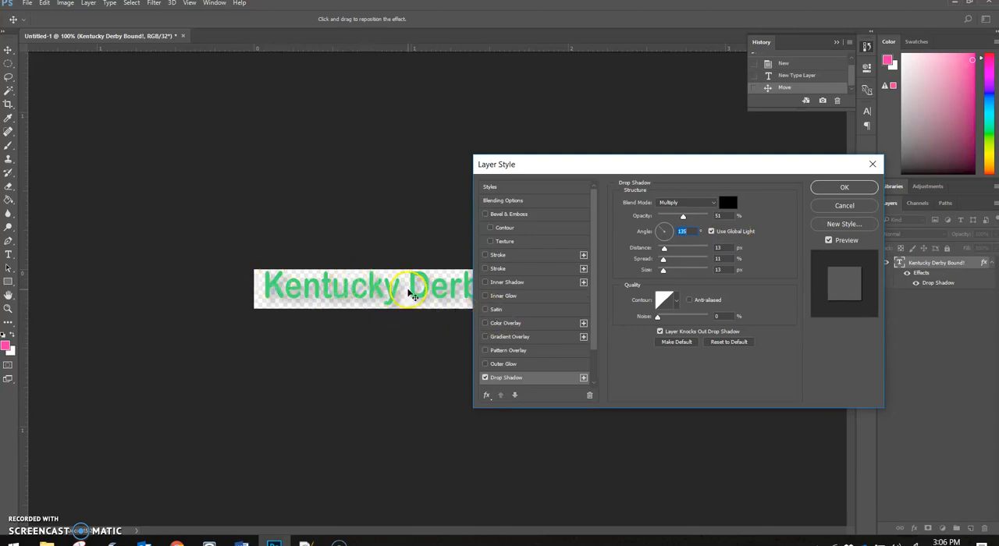
pyautogui.click(854, 189)
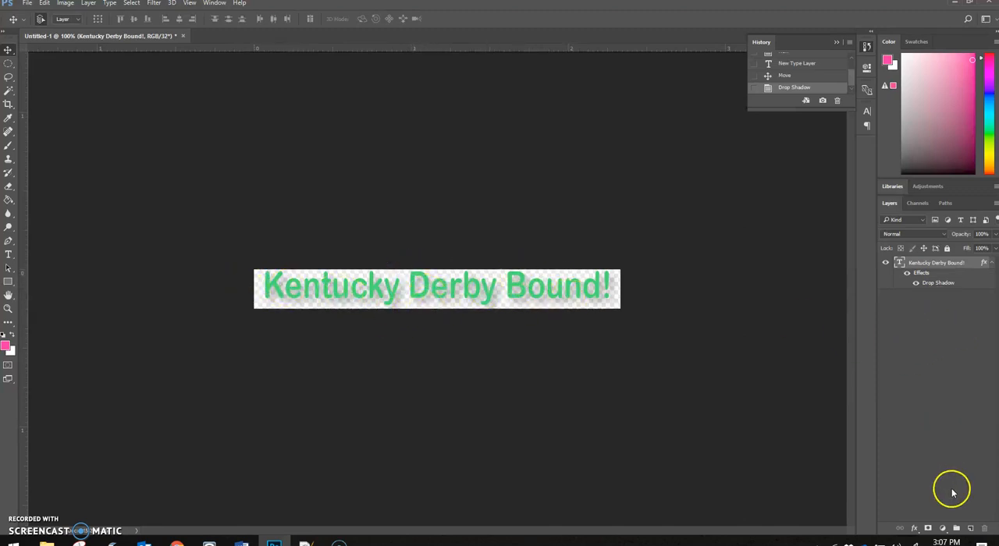
# Step: Add a 2 px black outside stroke to the banner text layer
pyautogui.click(914, 530)
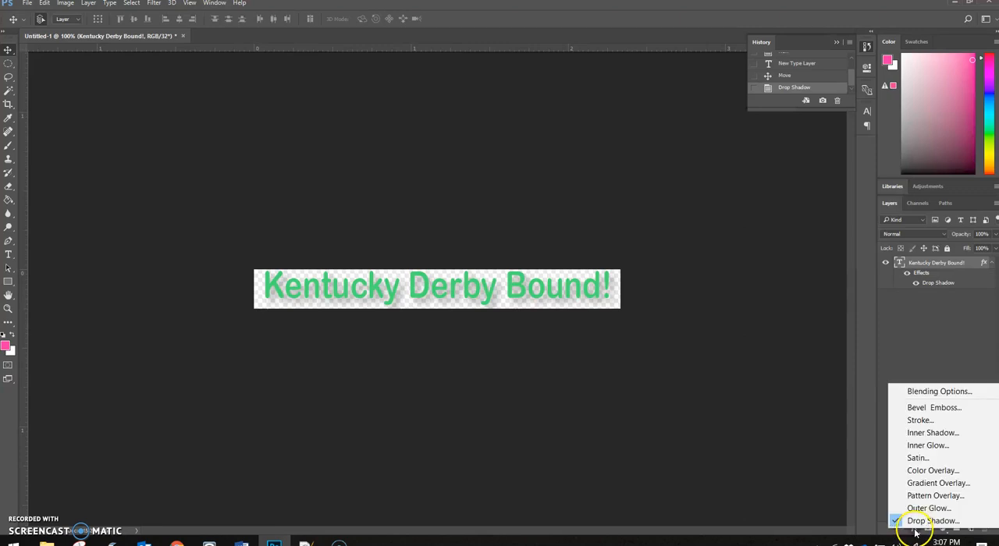
pyautogui.click(917, 421)
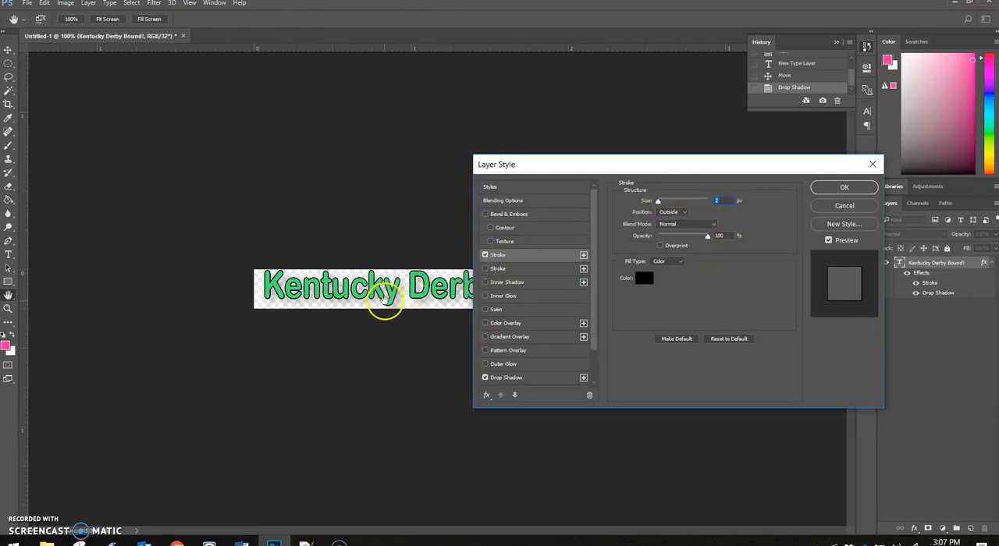
pyautogui.click(837, 189)
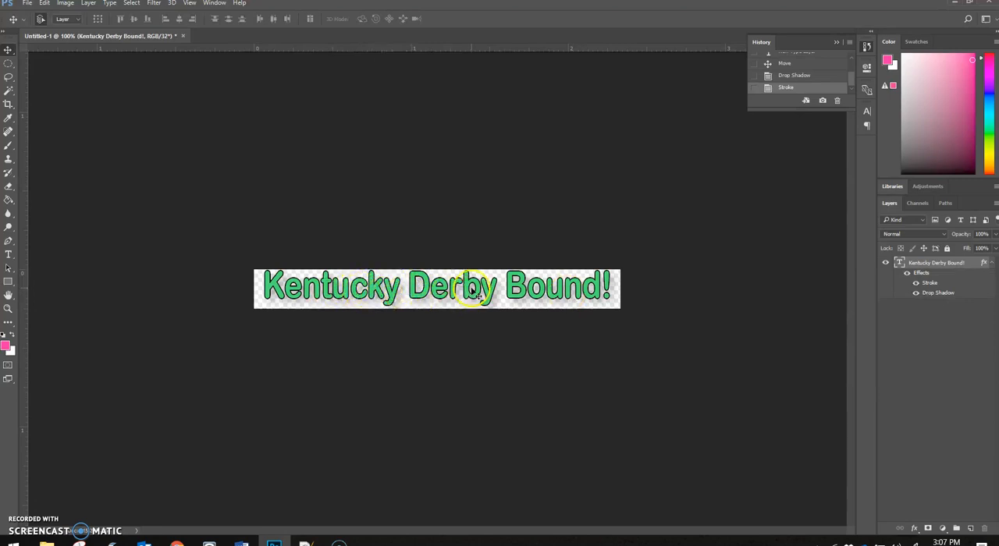
# Step: Recolor the whole banner text yellow (R 238, G 225, B 27) and commit the edit
pyautogui.click(9, 255)
pyautogui.click(444, 291)
pyautogui.hotkey('ctrl', 'a')
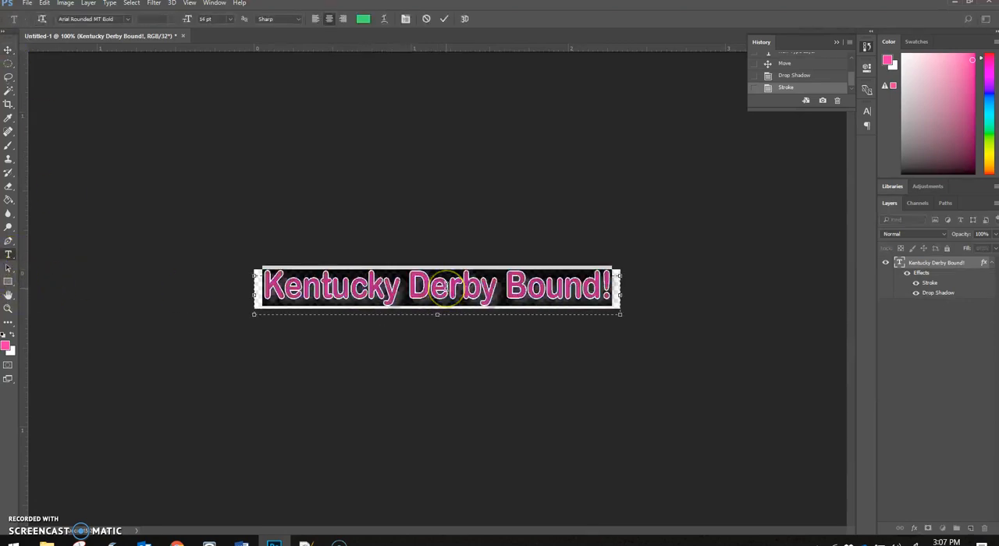
pyautogui.click(363, 19)
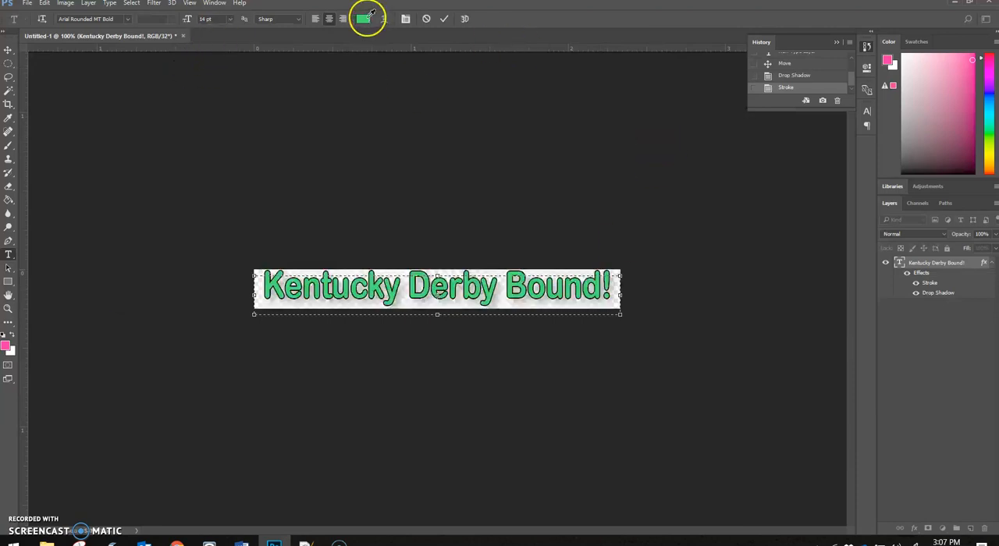
pyautogui.click(240, 183)
pyautogui.click(262, 281)
pyautogui.moveTo(262, 283); pyautogui.dragTo(264, 288)
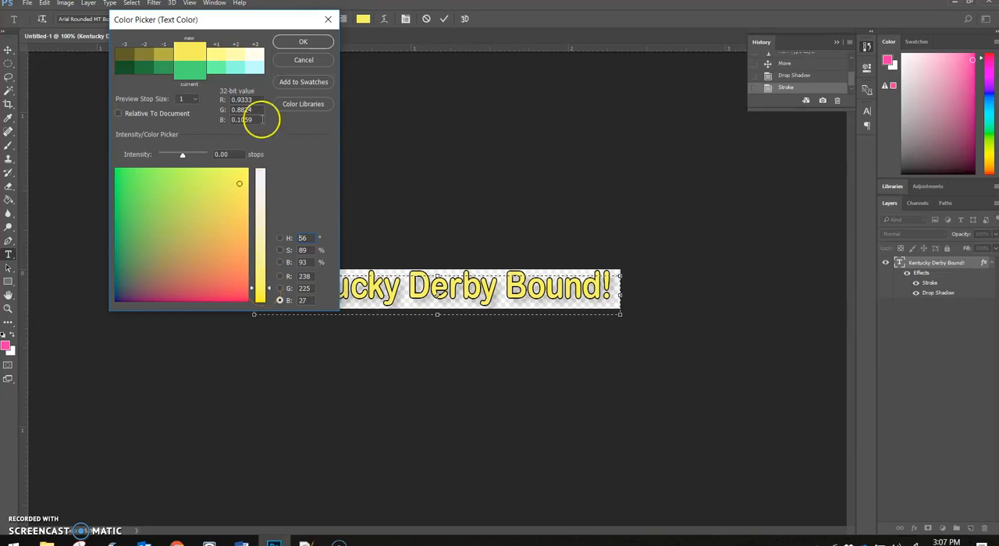
pyautogui.click(299, 41)
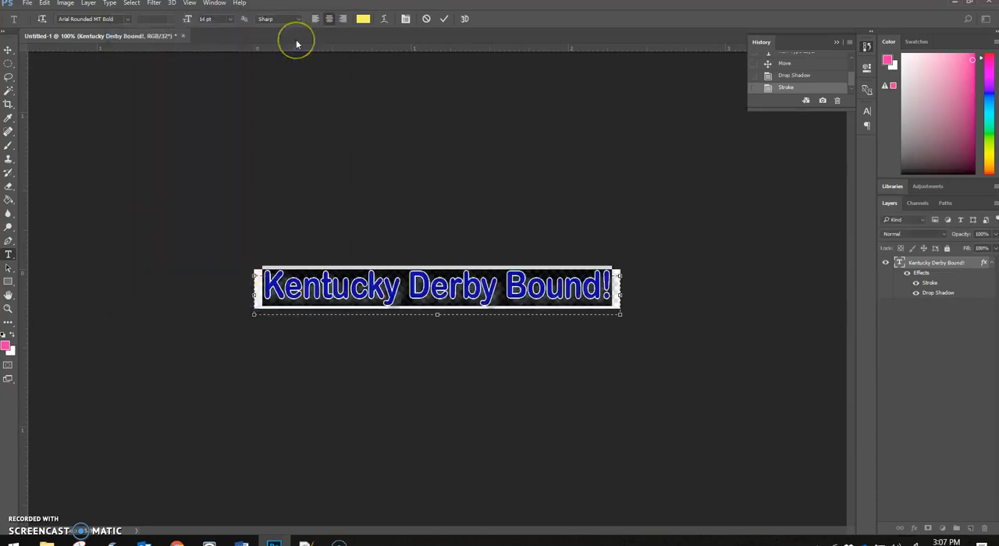
pyautogui.click(398, 161)
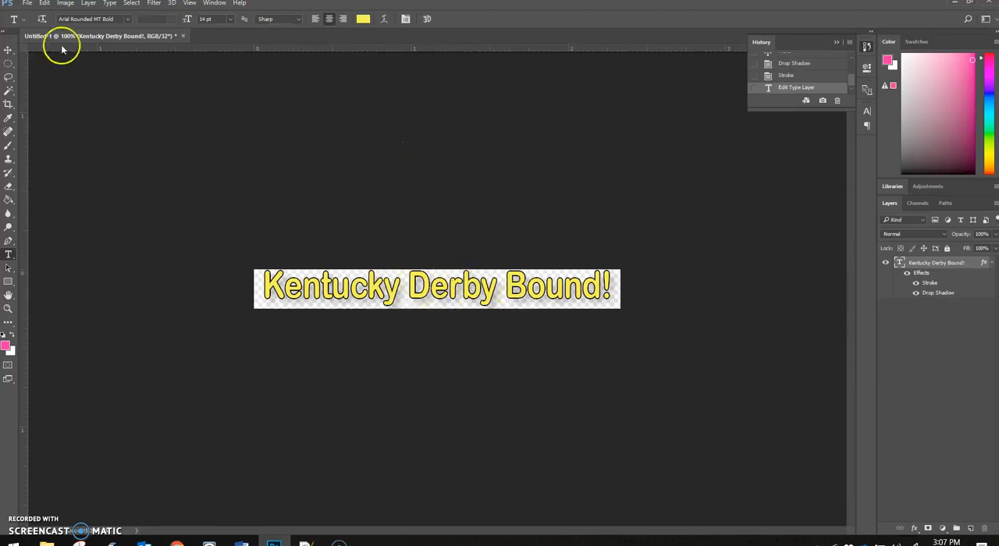
# Step: Save the banner document as a Photoshop file named banner in the PhotoShop Demo folder, keeping maximum compatibility
pyautogui.click(26, 4)
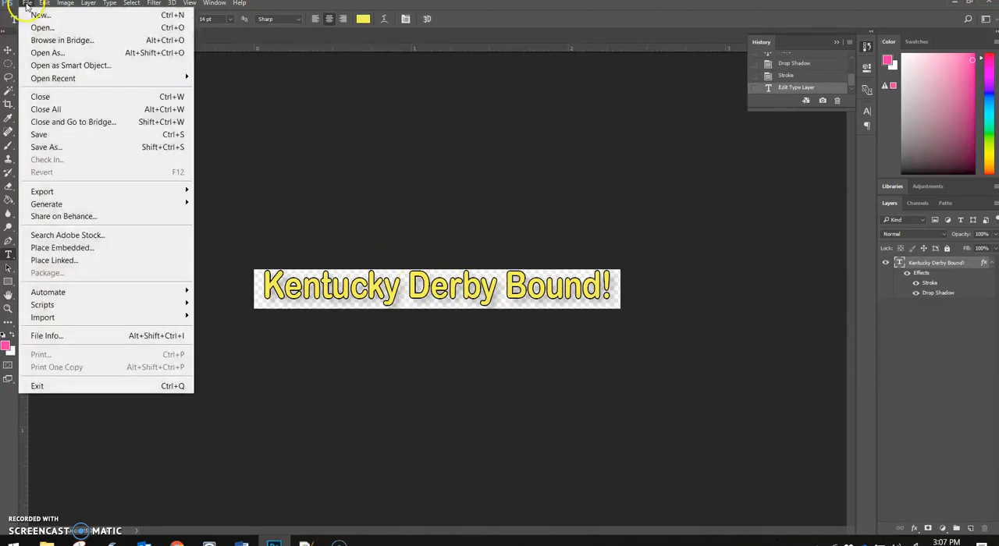
pyautogui.click(40, 136)
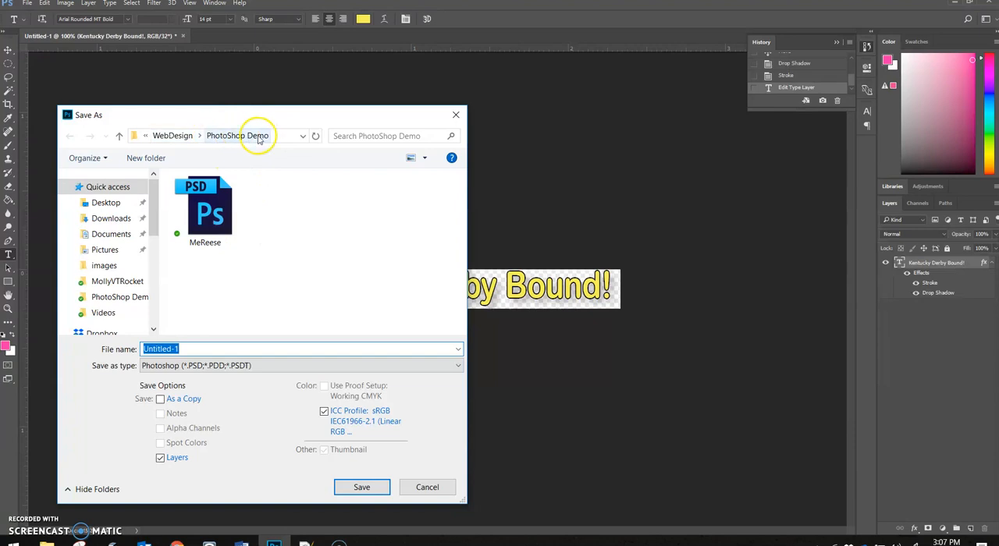
pyautogui.moveTo(190, 346); pyautogui.dragTo(114, 345)
pyautogui.write('banner')
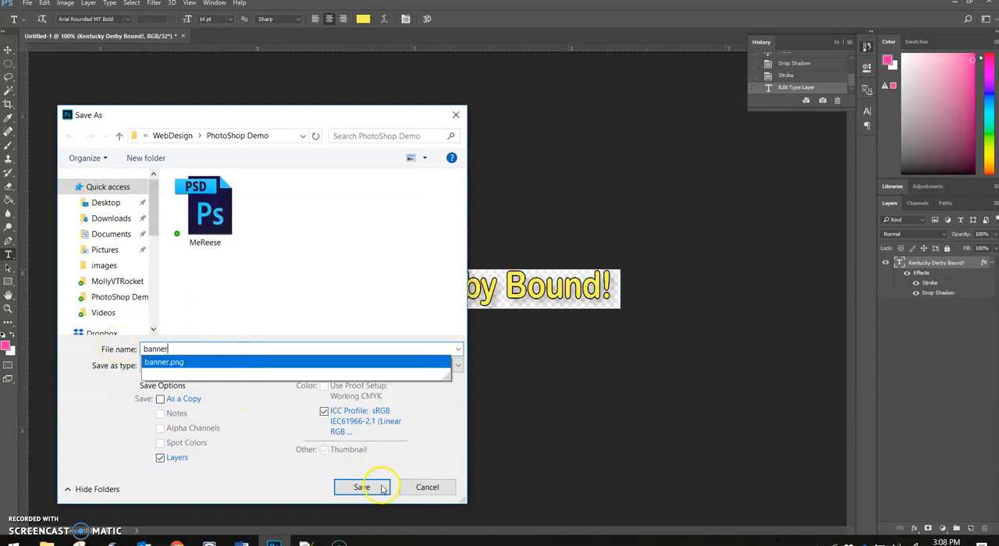
pyautogui.click(360, 488)
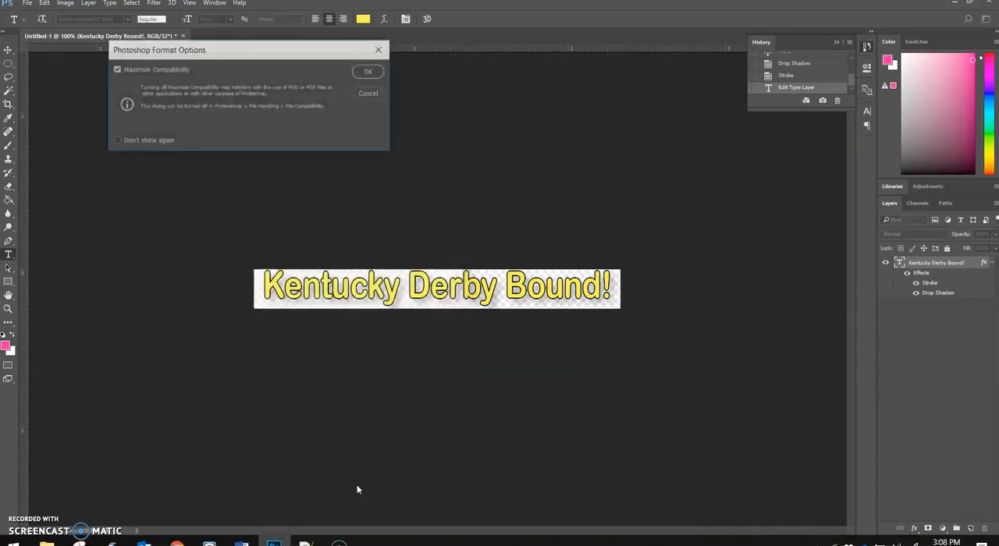
pyautogui.click(368, 73)
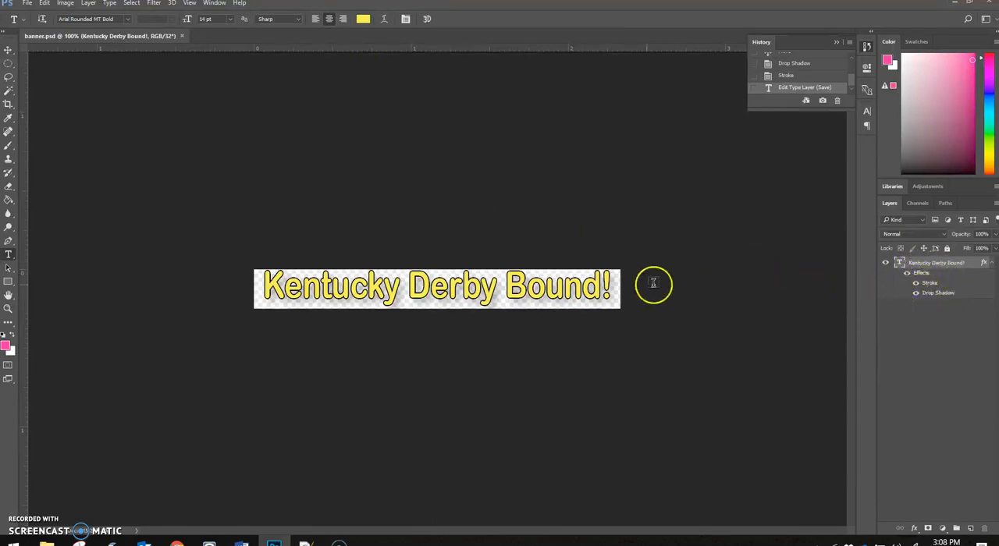
# Step: Quick-export the banner as banner.png in the PhotoShop Demo folder, replacing the existing file
pyautogui.click(27, 4)
pyautogui.moveTo(113, 197)
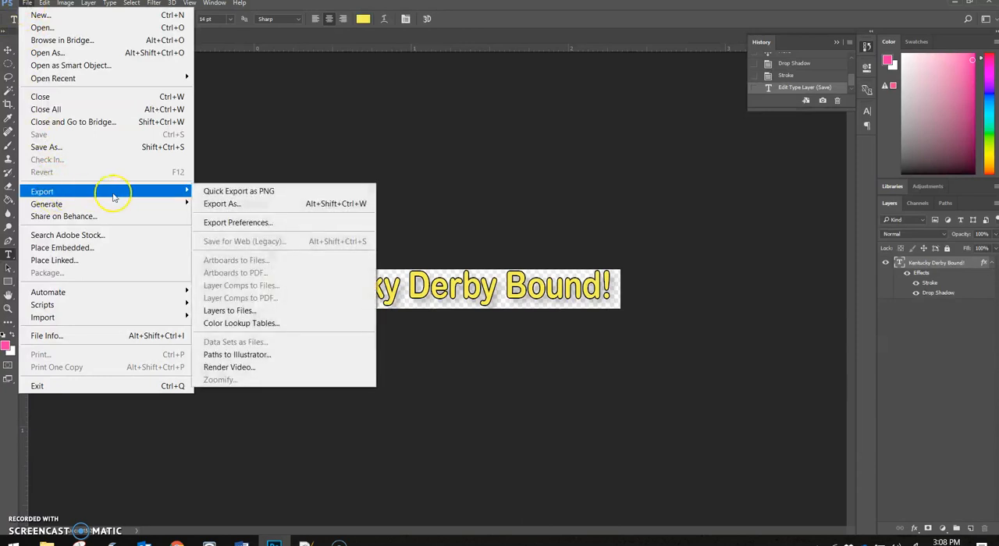
pyautogui.click(224, 191)
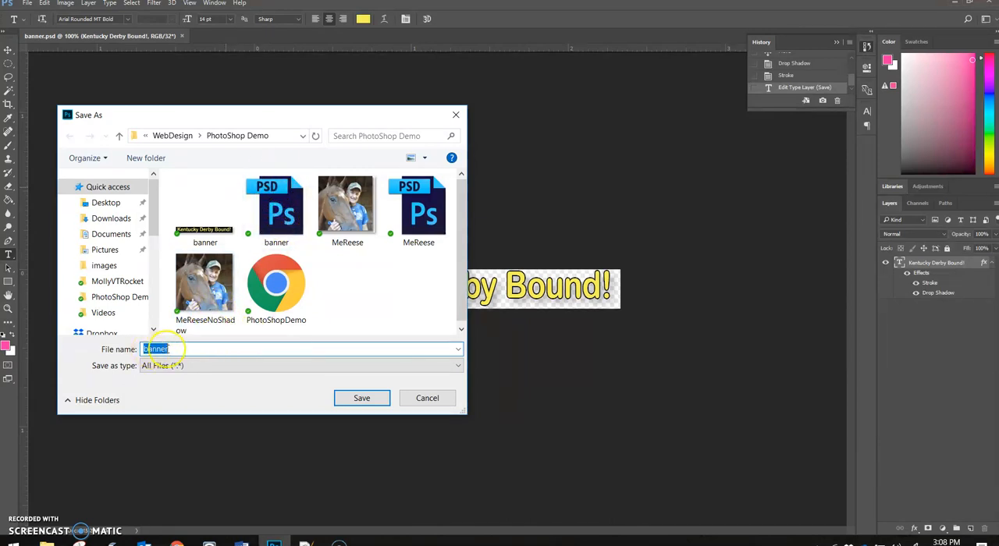
pyautogui.click(363, 399)
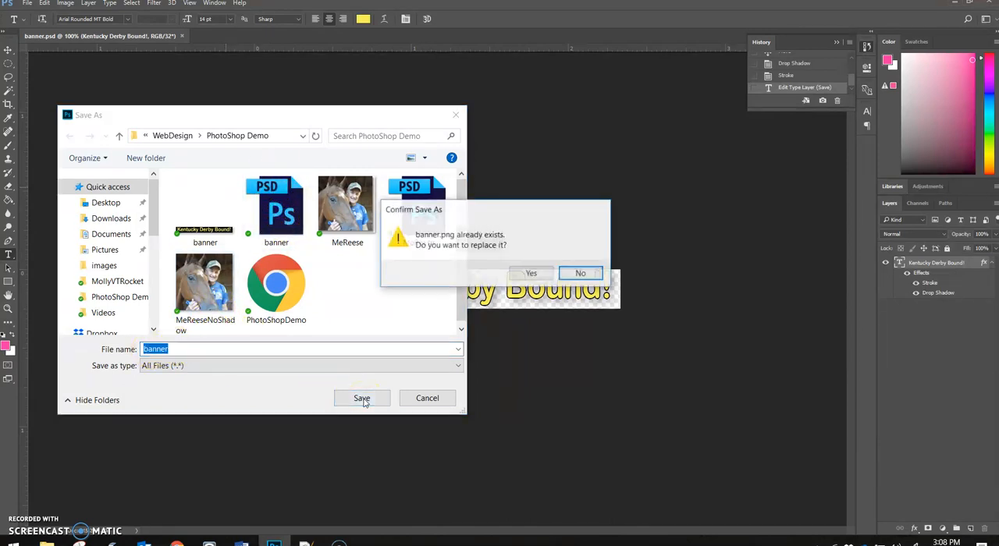
pyautogui.click(531, 274)
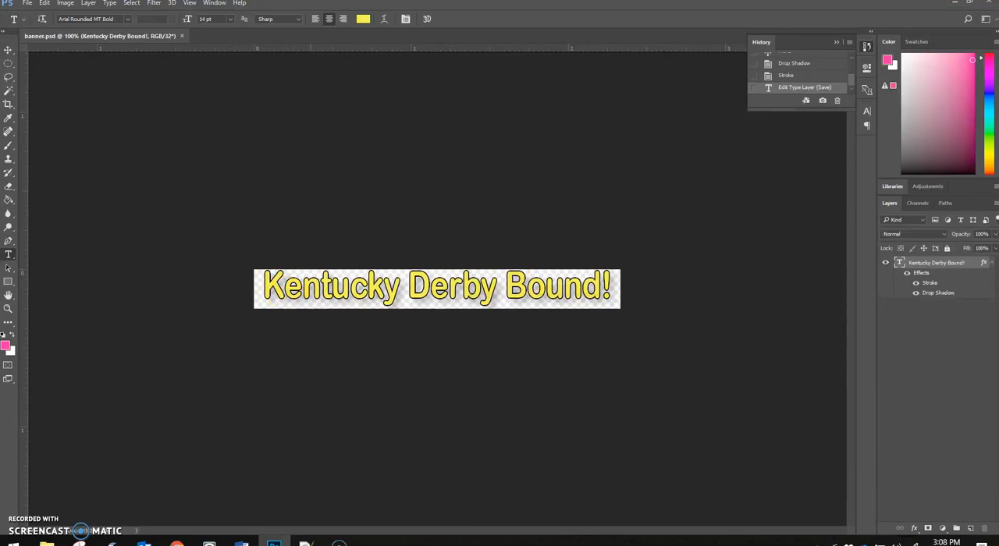
# Step: In PhotoShopDemo.html in Notepad++, replace the h1 heading inside the banner div with <img src="banner.png">
pyautogui.click(306, 544)
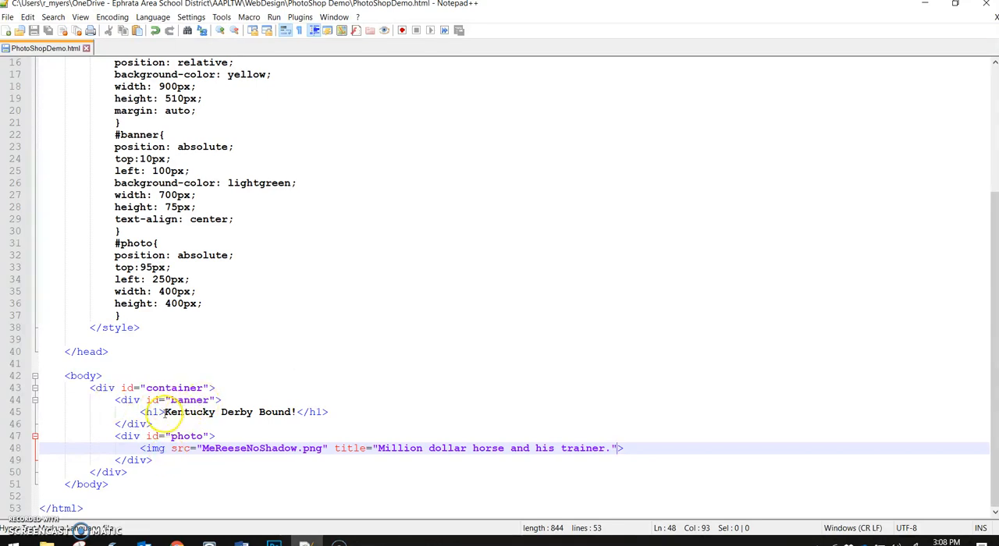
pyautogui.moveTo(142, 412); pyautogui.dragTo(330, 413)
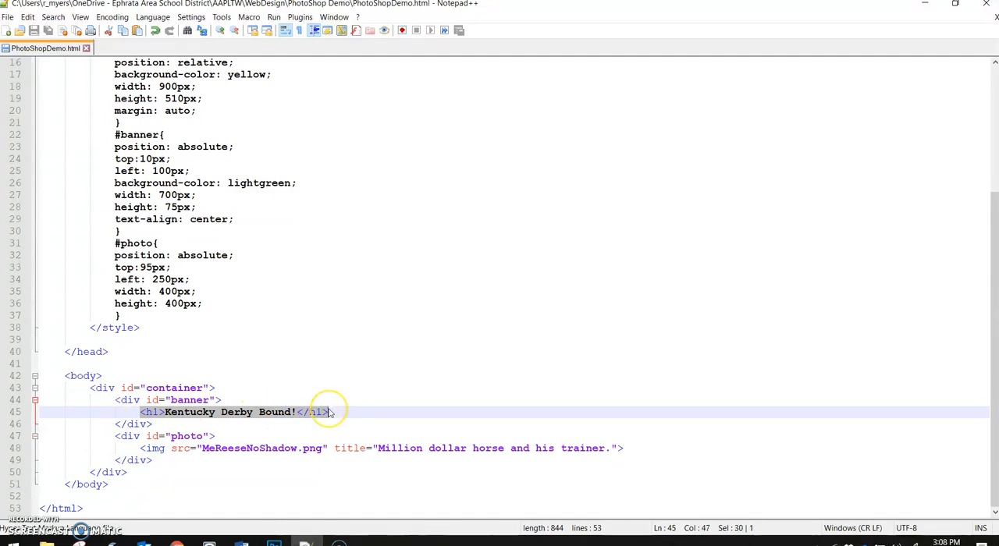
pyautogui.write('<img ser')
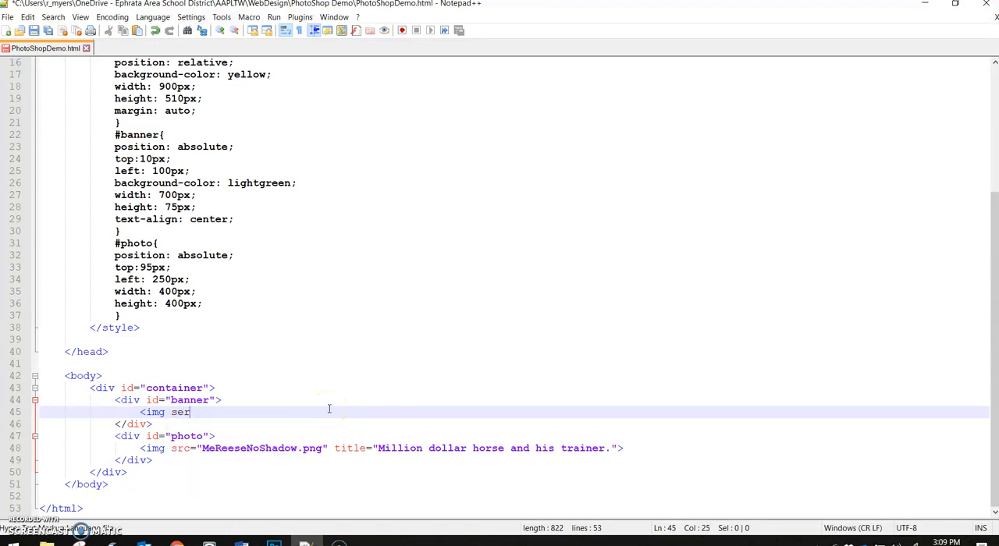
pyautogui.press('BackSpace')
pyautogui.press('BackSpace')
pyautogui.write('rc="')
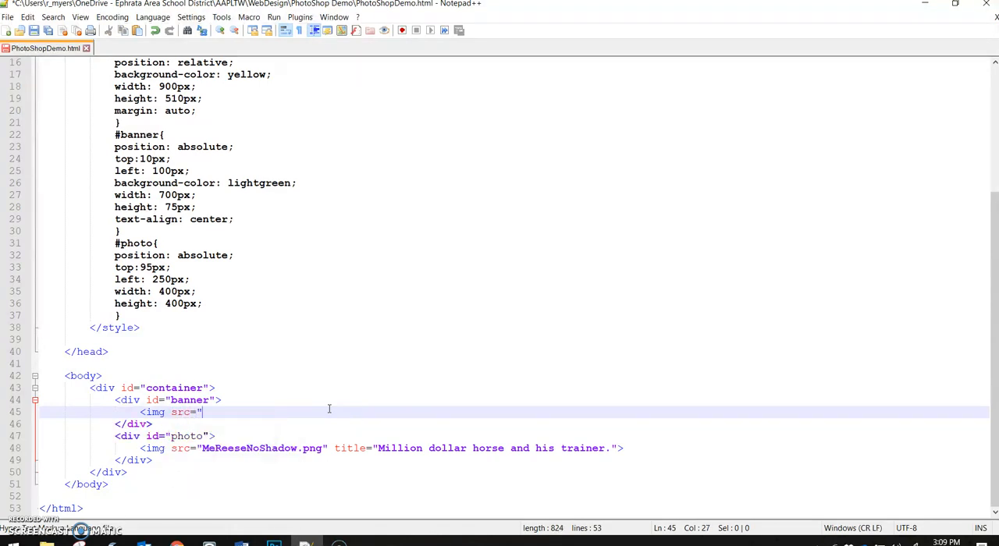
pyautogui.write('banner.')
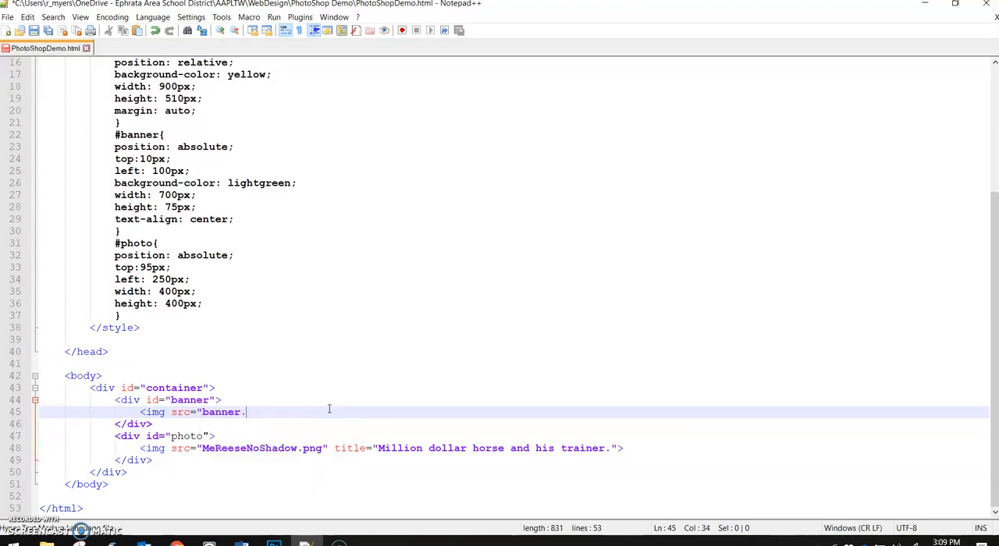
pyautogui.write('png">')
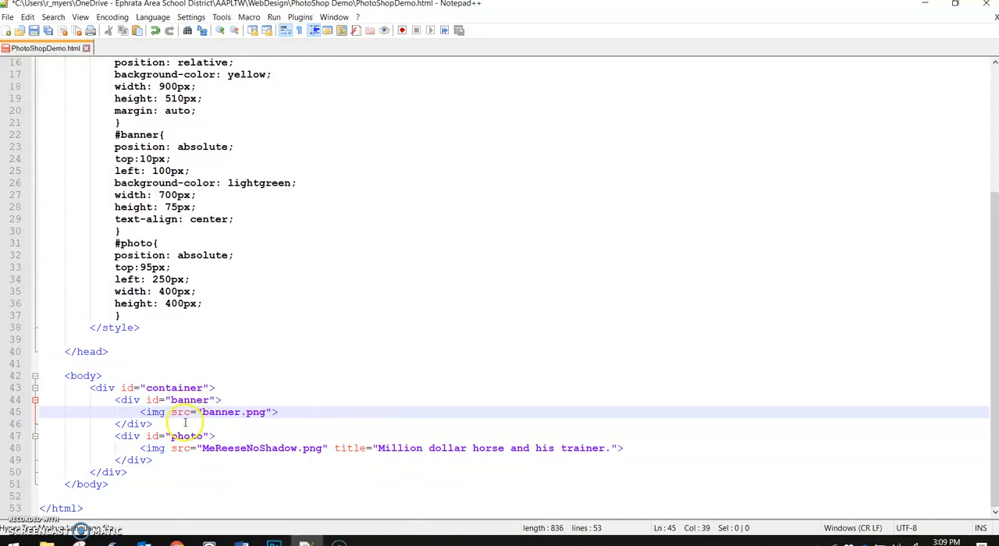
# Step: Save the HTML file and reload the PhotoShop Demo page in Chrome
pyautogui.hotkey('ctrl', 's')
pyautogui.click(177, 543)
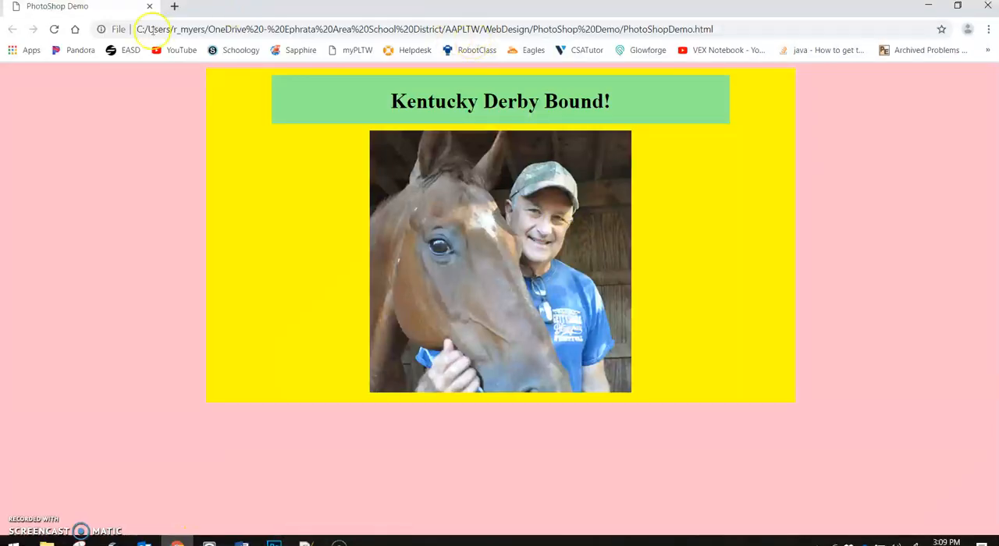
pyautogui.click(54, 29)
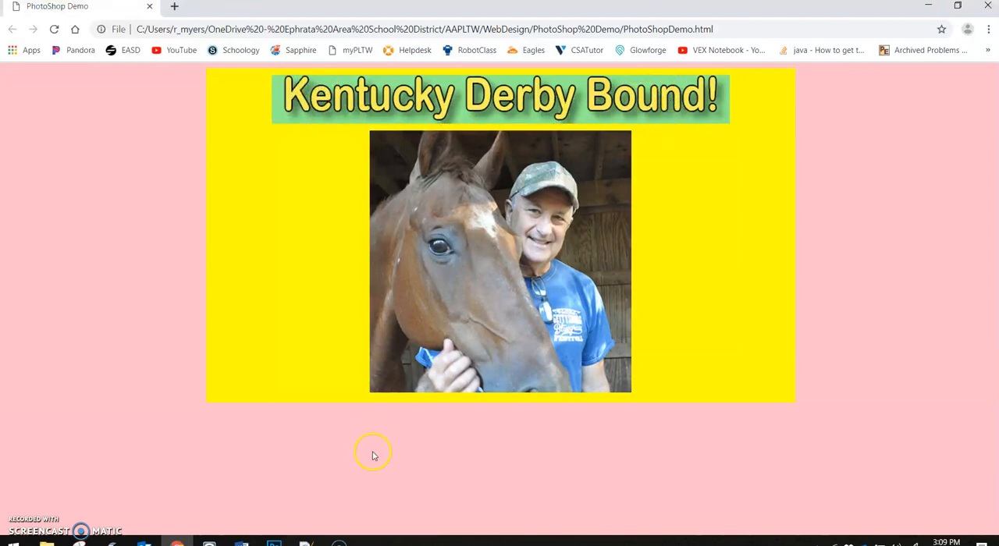
# Step: Switch to Photoshop and add a Bevel & Emboss effect with the Inner Bevel style to the banner text layer
pyautogui.click(273, 542)
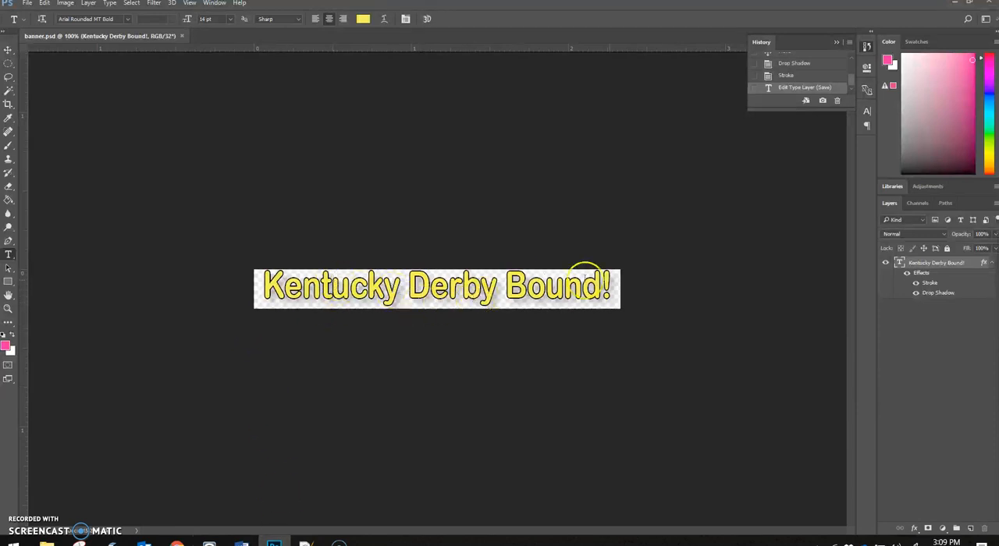
pyautogui.click(916, 533)
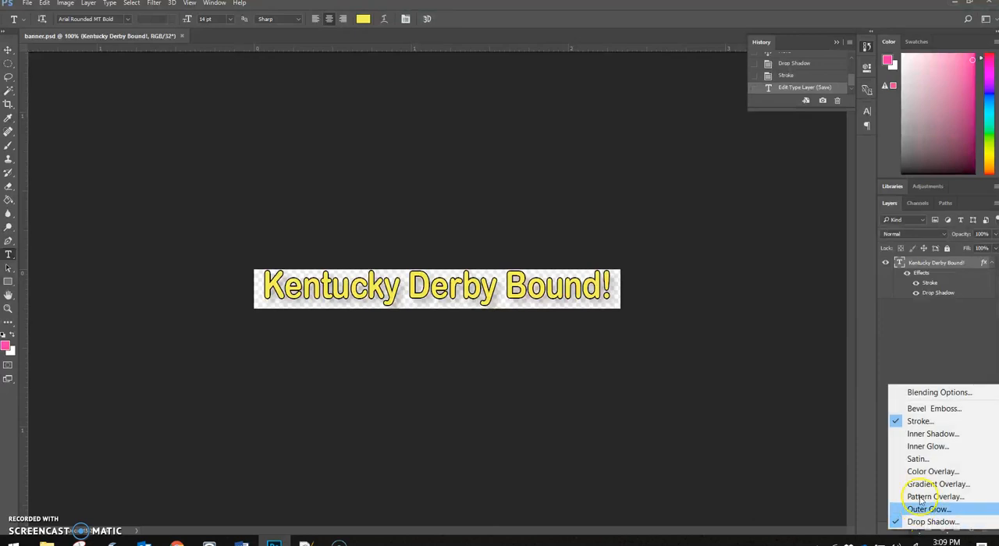
pyautogui.click(919, 412)
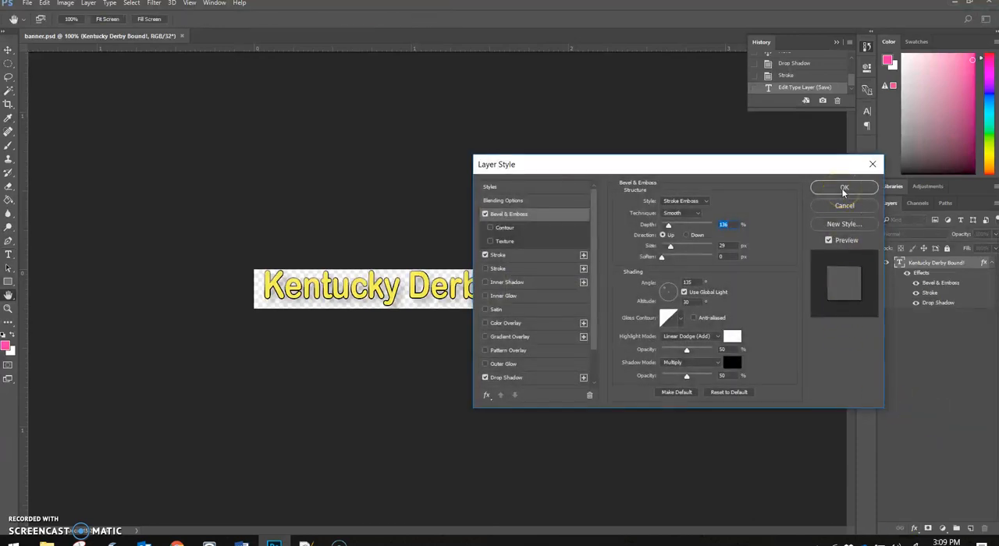
pyautogui.click(690, 201)
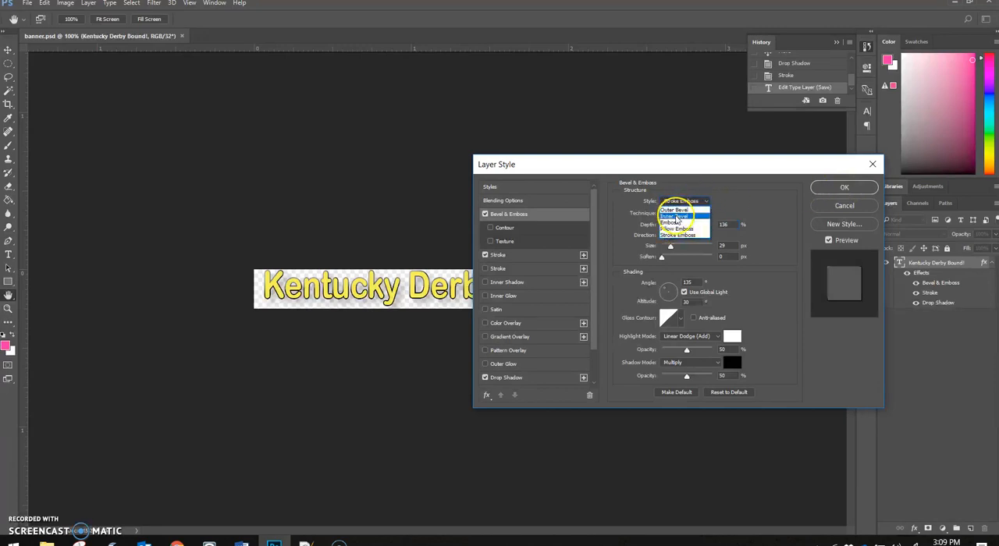
pyautogui.click(675, 216)
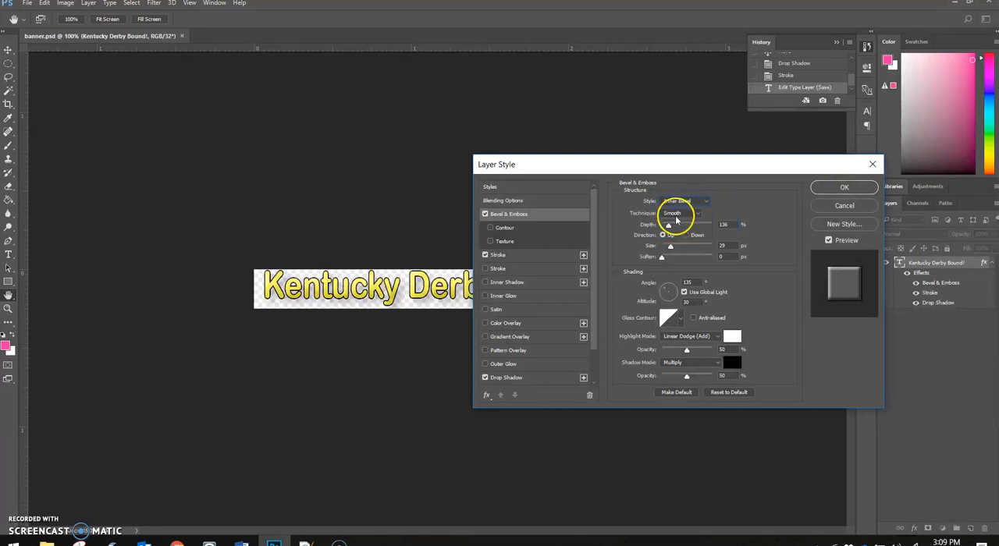
pyautogui.click(833, 188)
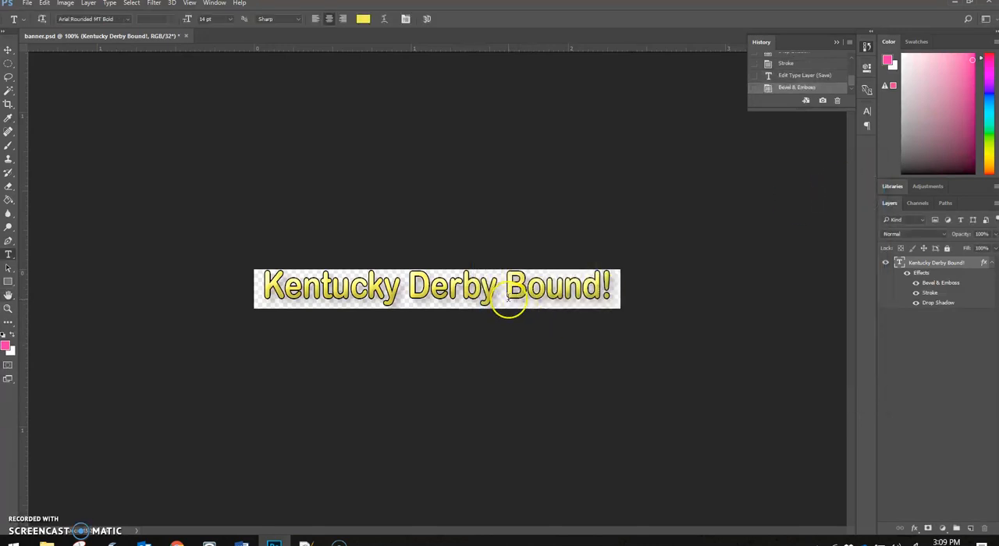
# Step: Quick-export the beveled banner as PNG over the existing banner.png and reload the PhotoShop Demo page in Chrome
pyautogui.click(28, 3)
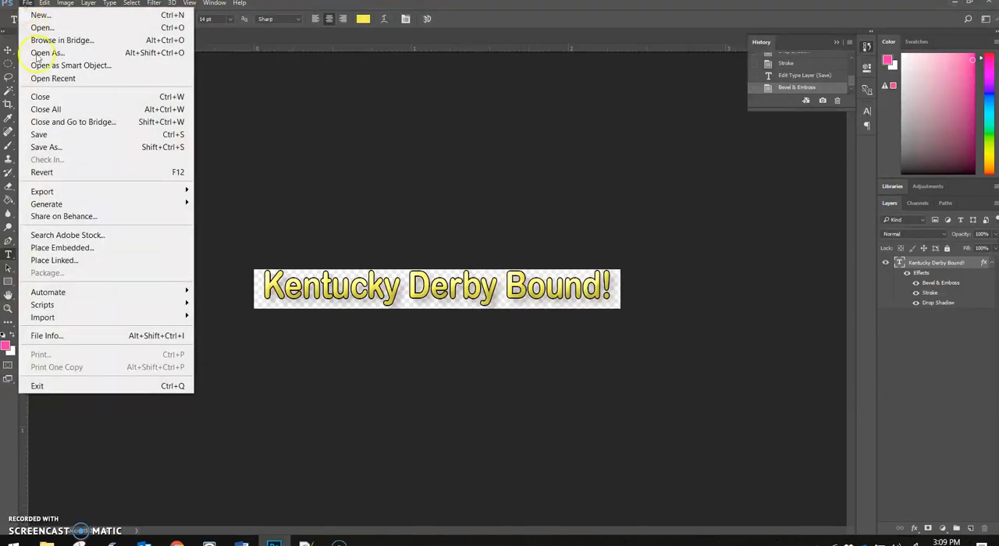
pyautogui.moveTo(47, 193)
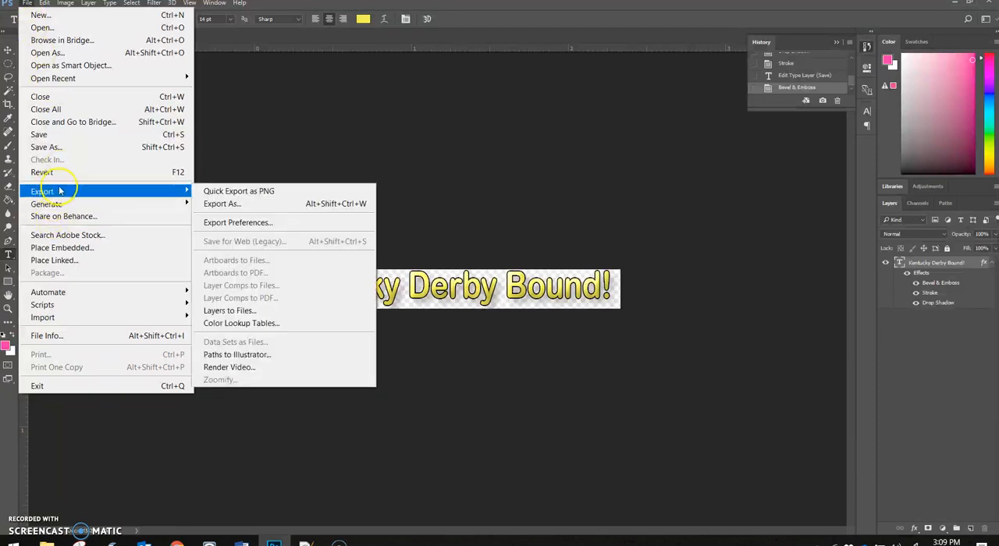
pyautogui.click(223, 193)
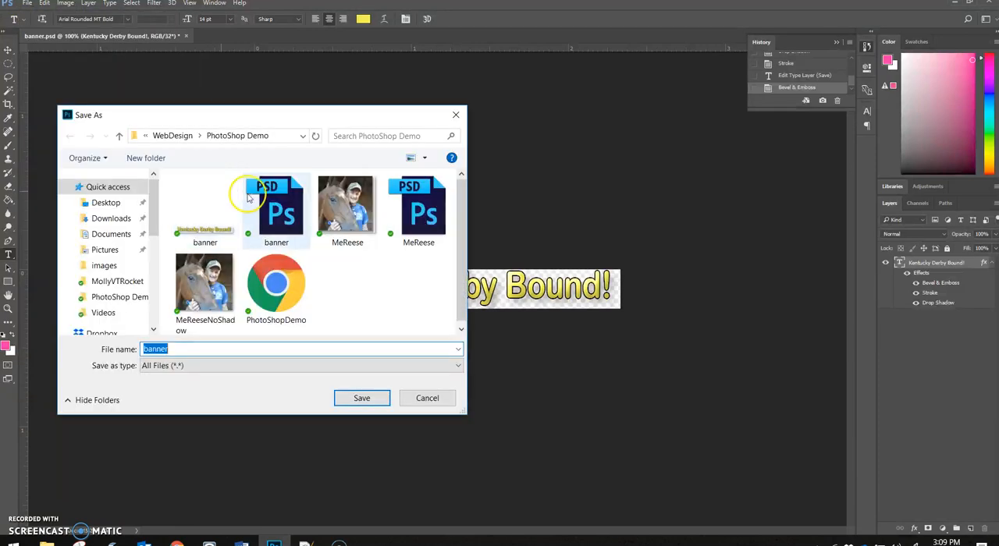
pyautogui.click(355, 400)
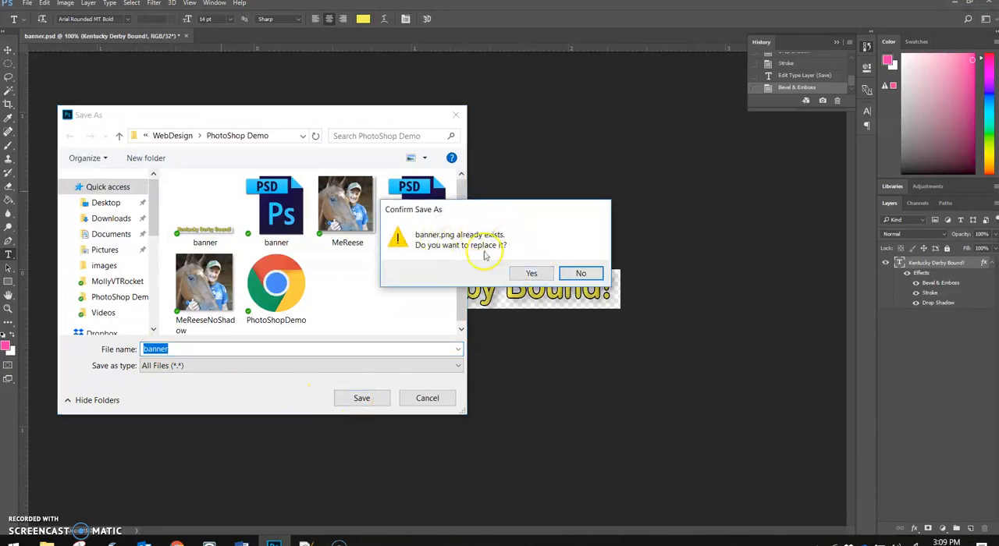
pyautogui.click(526, 273)
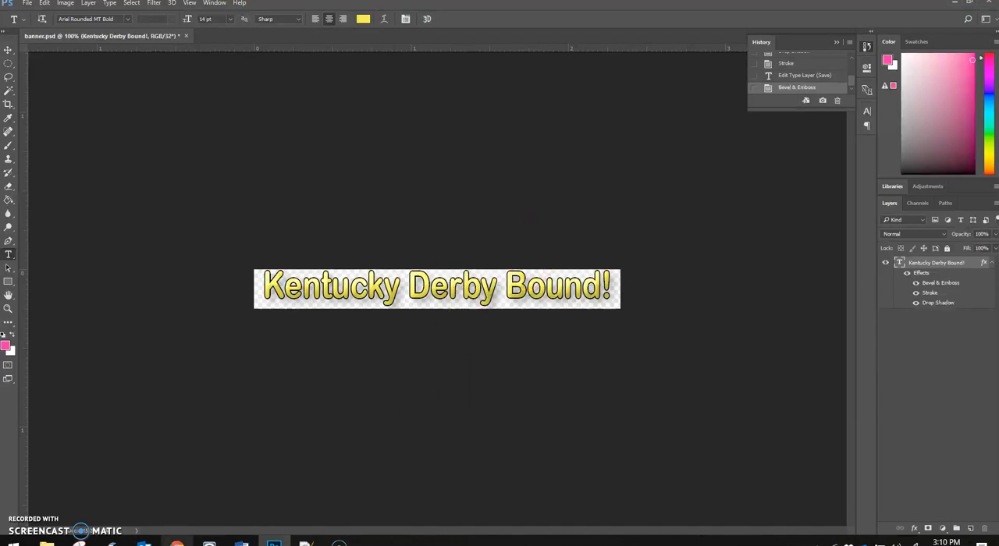
pyautogui.click(178, 544)
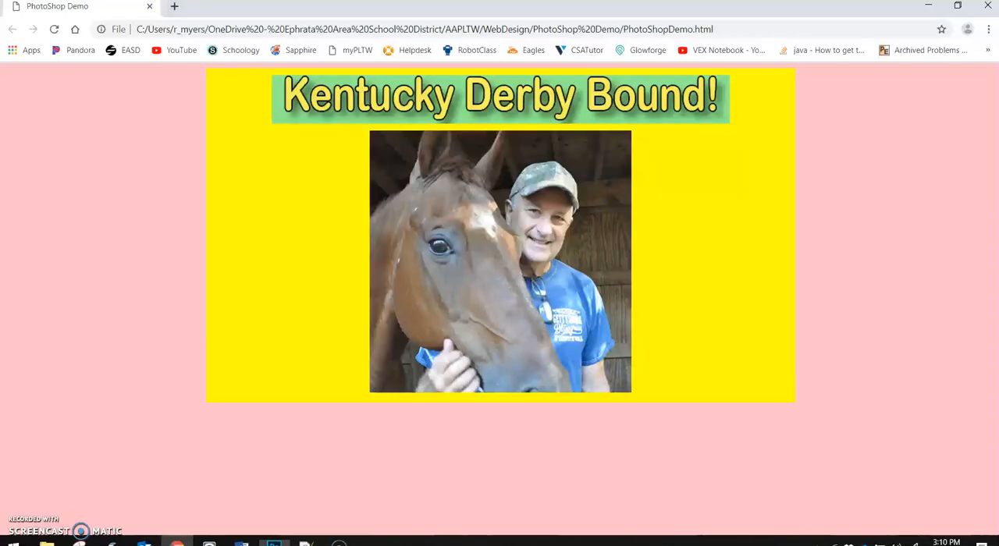
pyautogui.click(54, 35)
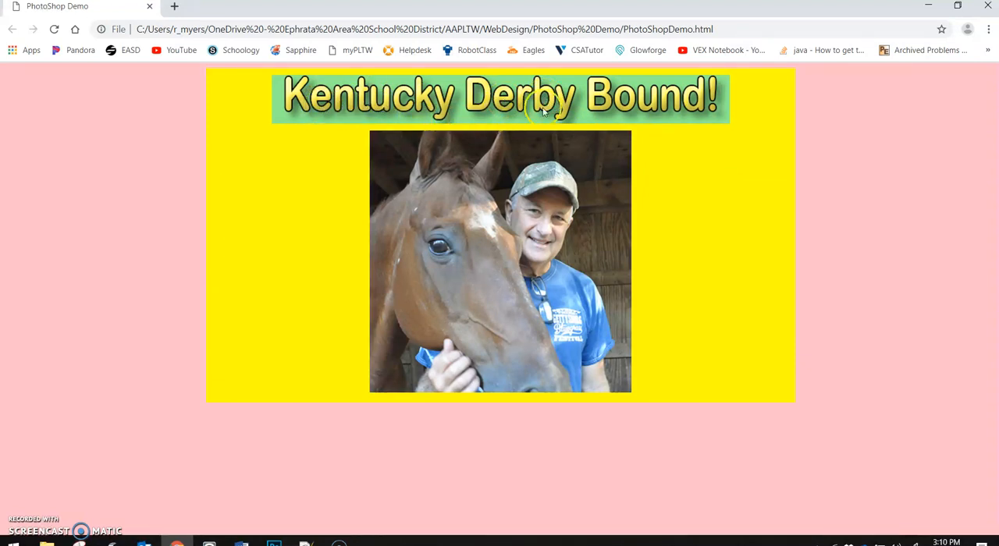
# Step: Check the files in the PhotoShop Demo folder in File Explorer, and return to the web page in Chrome
pyautogui.click(274, 543)
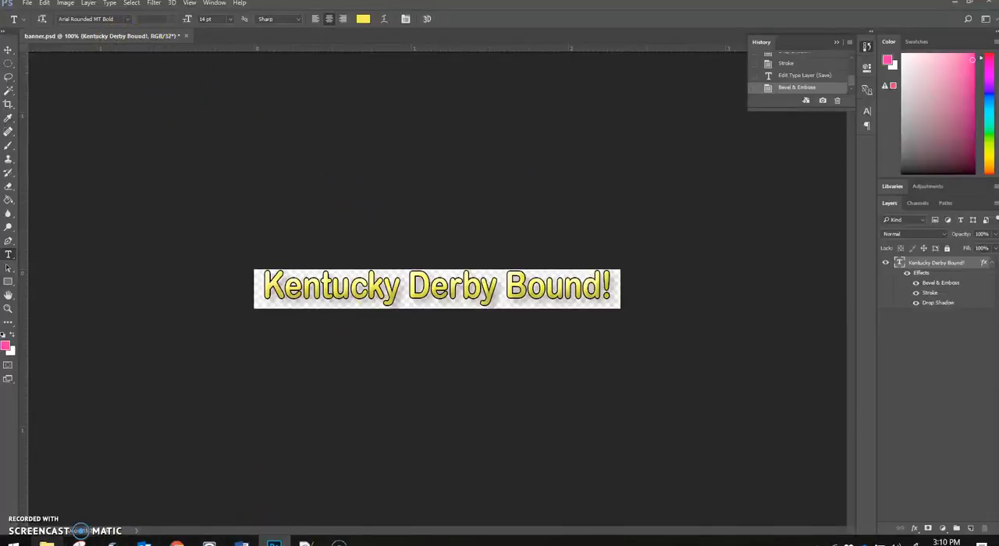
pyautogui.click(47, 544)
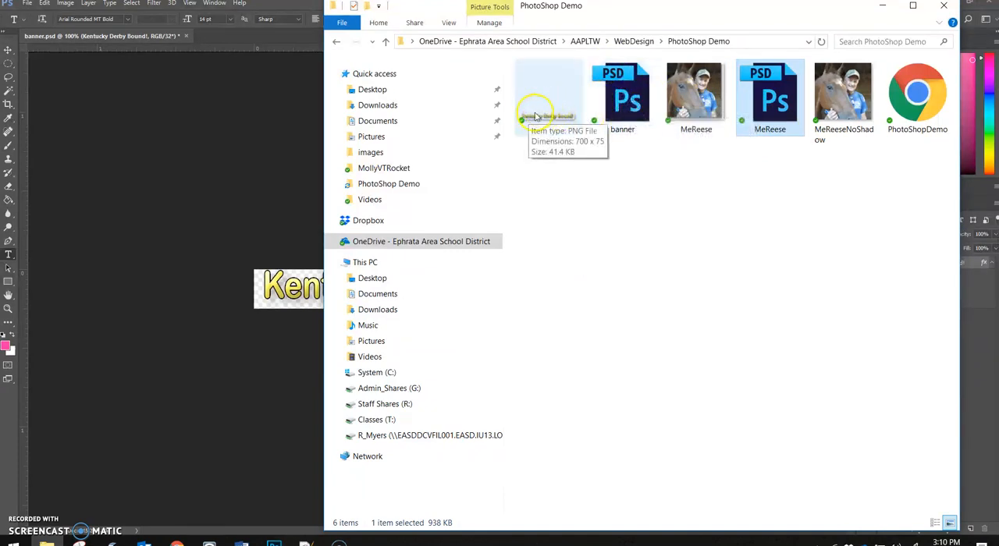
pyautogui.click(225, 157)
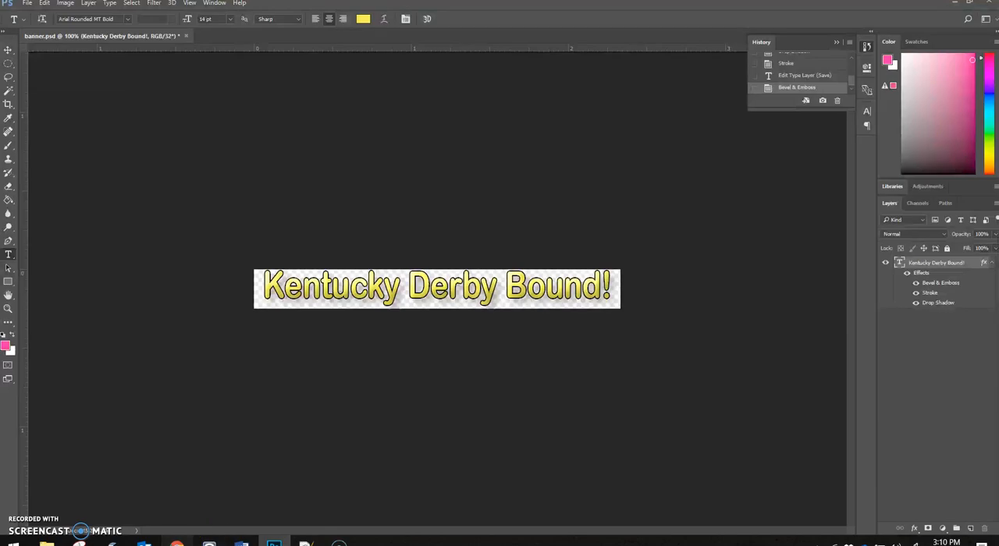
pyautogui.click(177, 544)
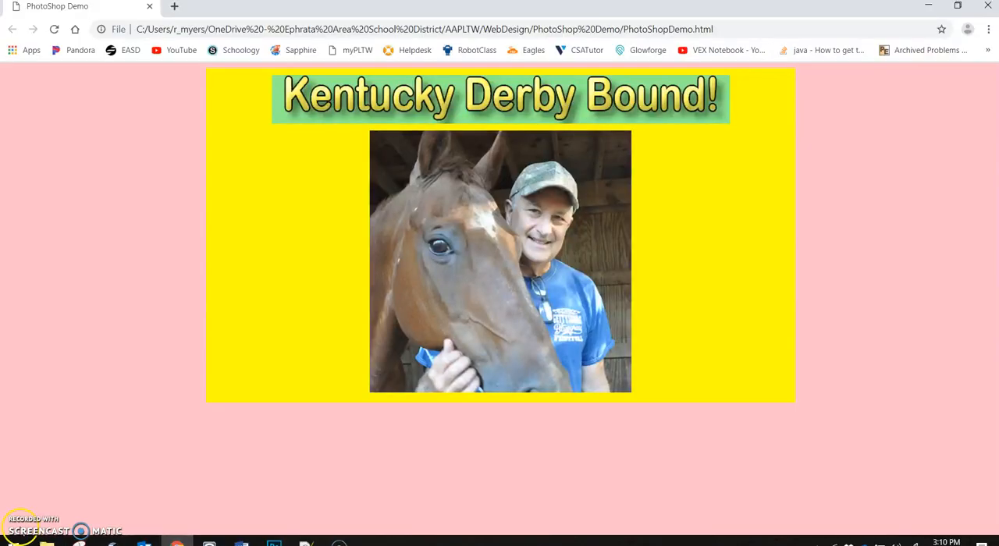